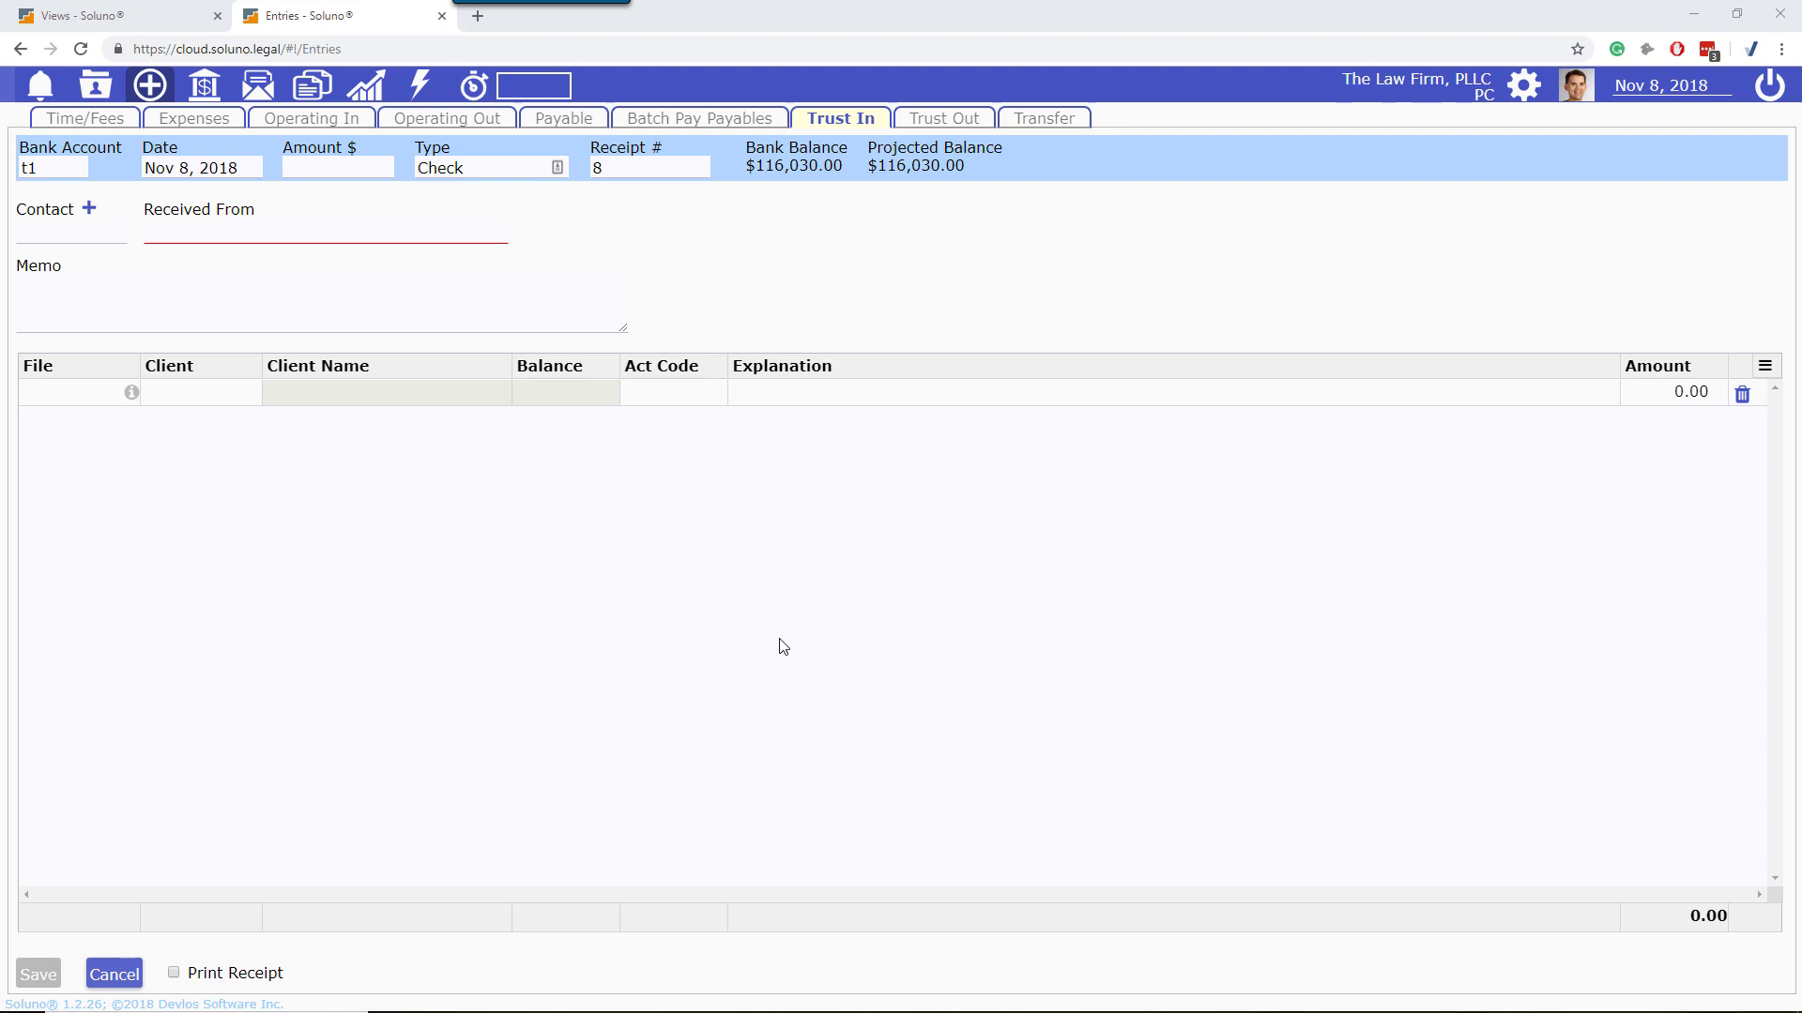
# - Start a Trust Out entry from bank account t1 for 40,000.00 with EFT as the payment type
pyautogui.click(150, 93)
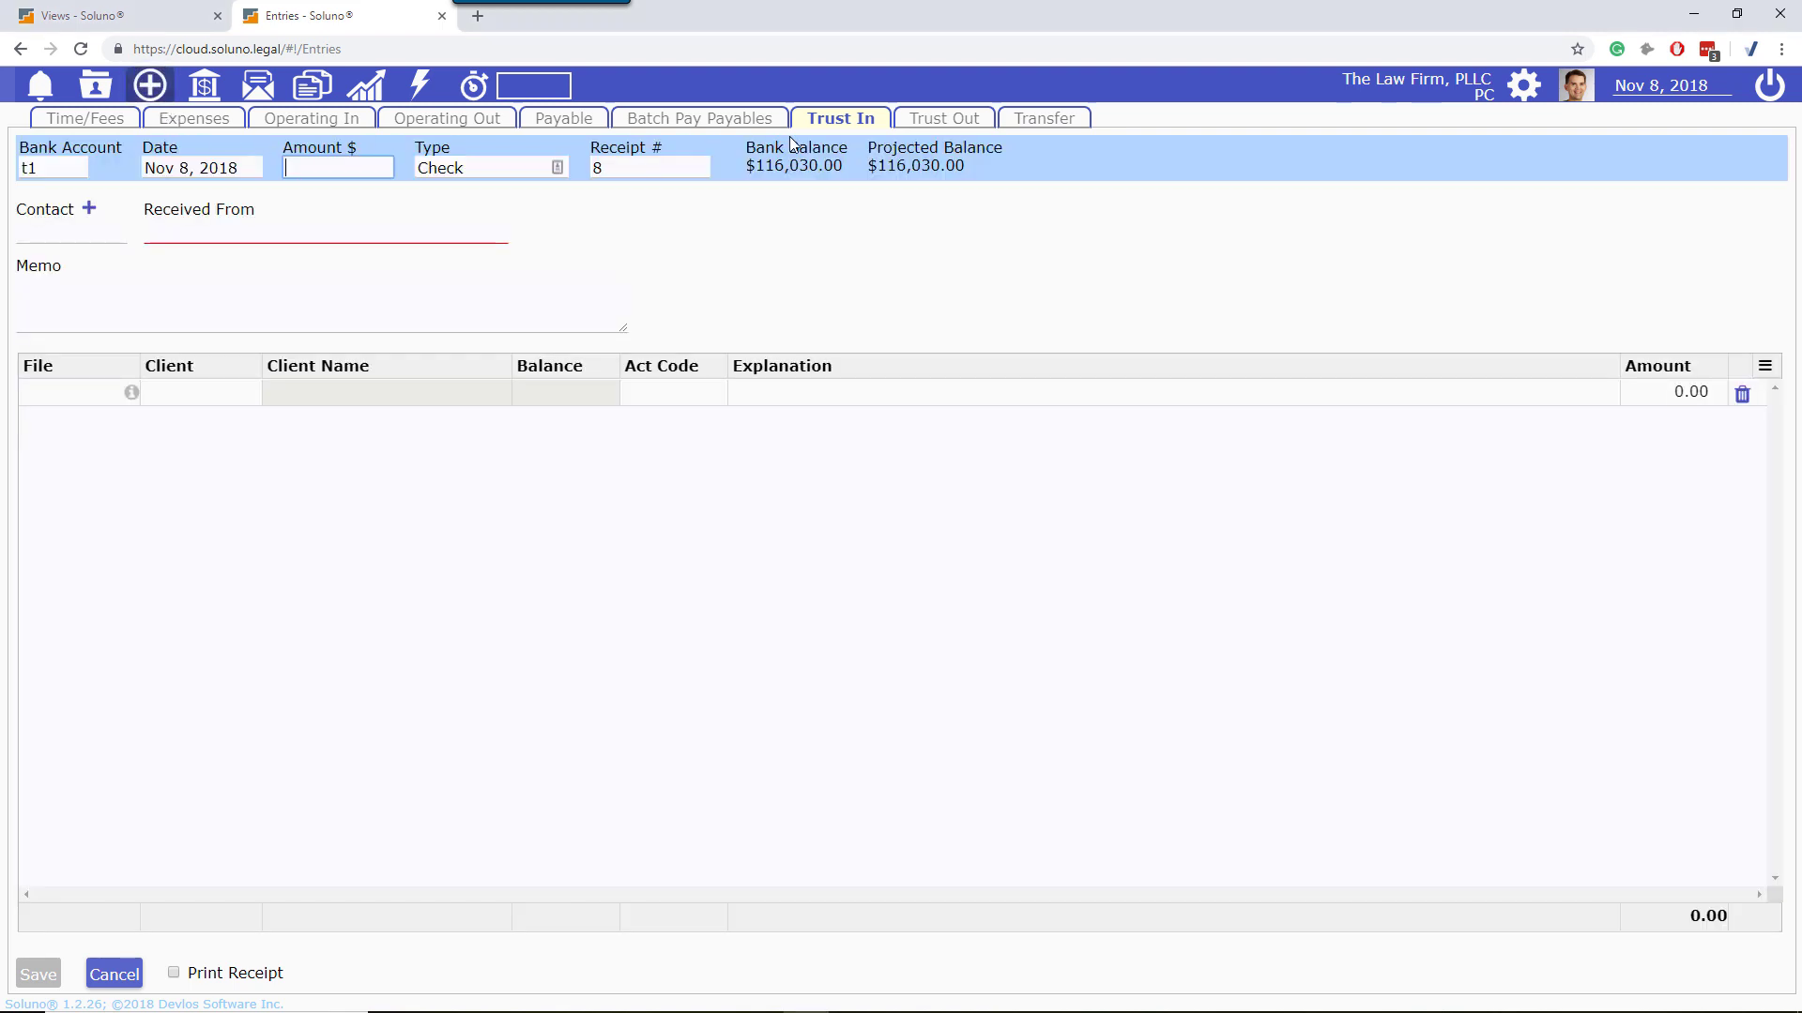
pyautogui.click(943, 121)
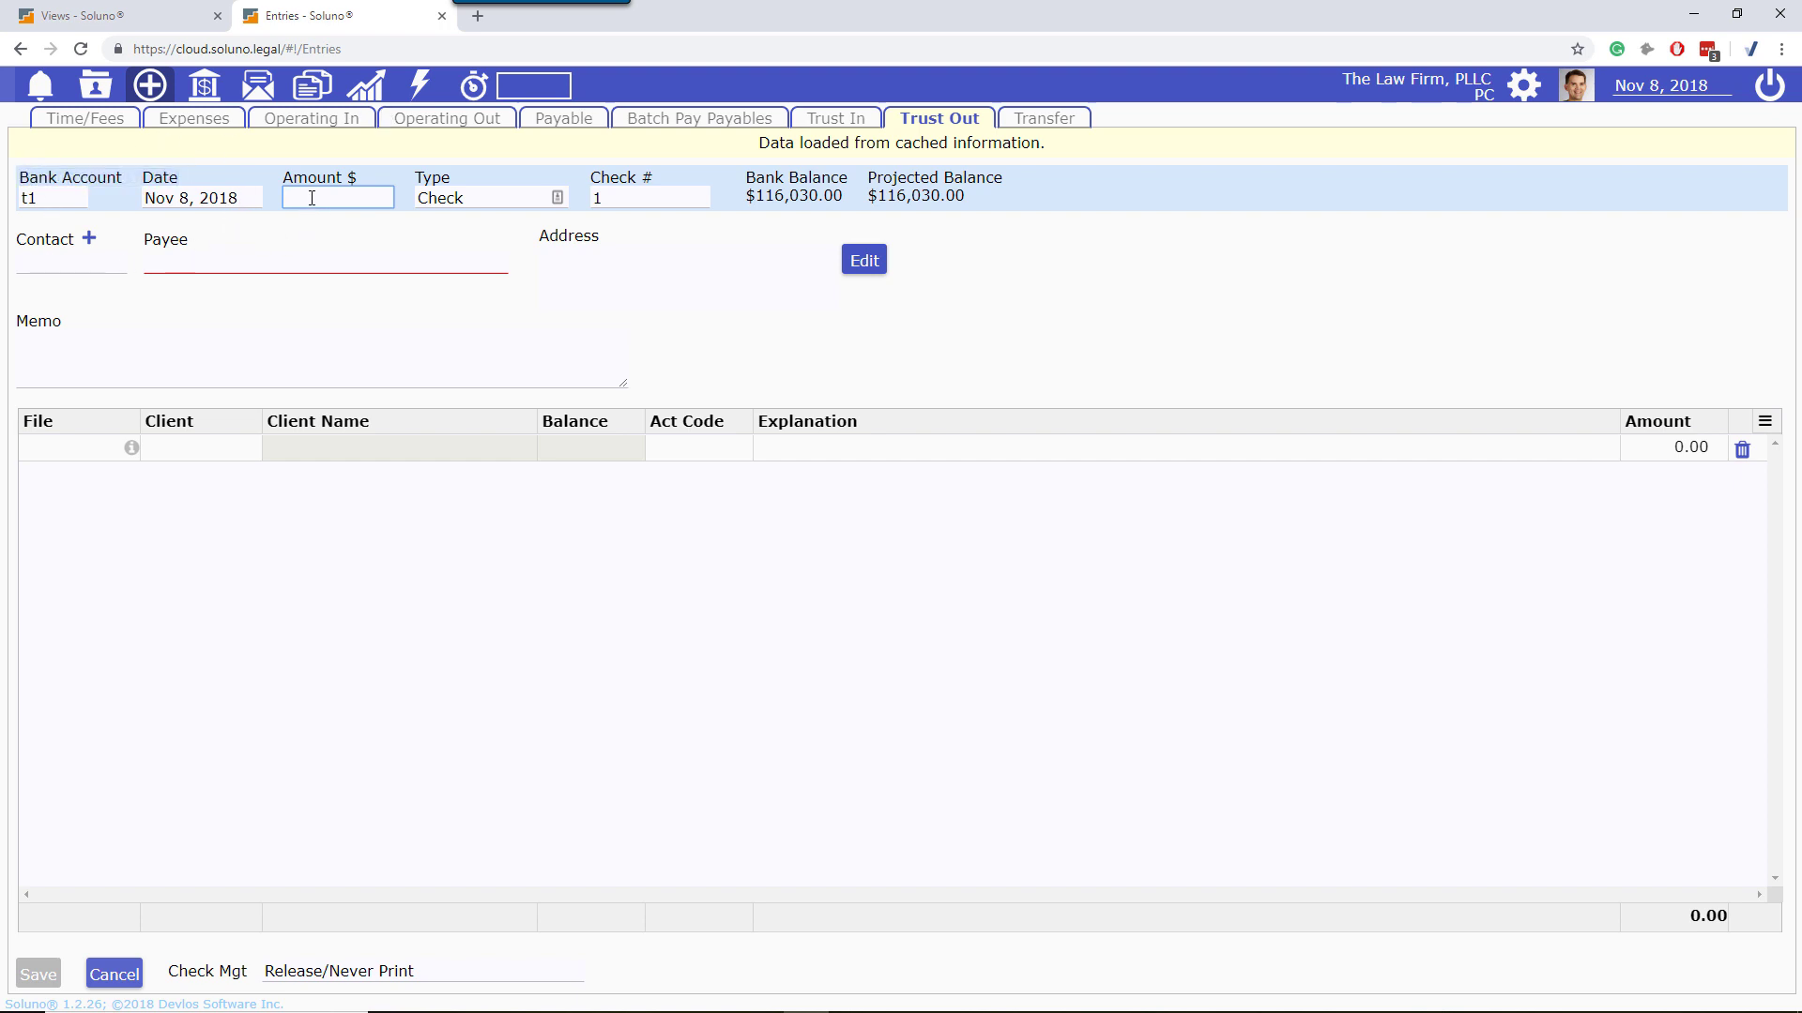
pyautogui.write('40000')
pyautogui.click(557, 198)
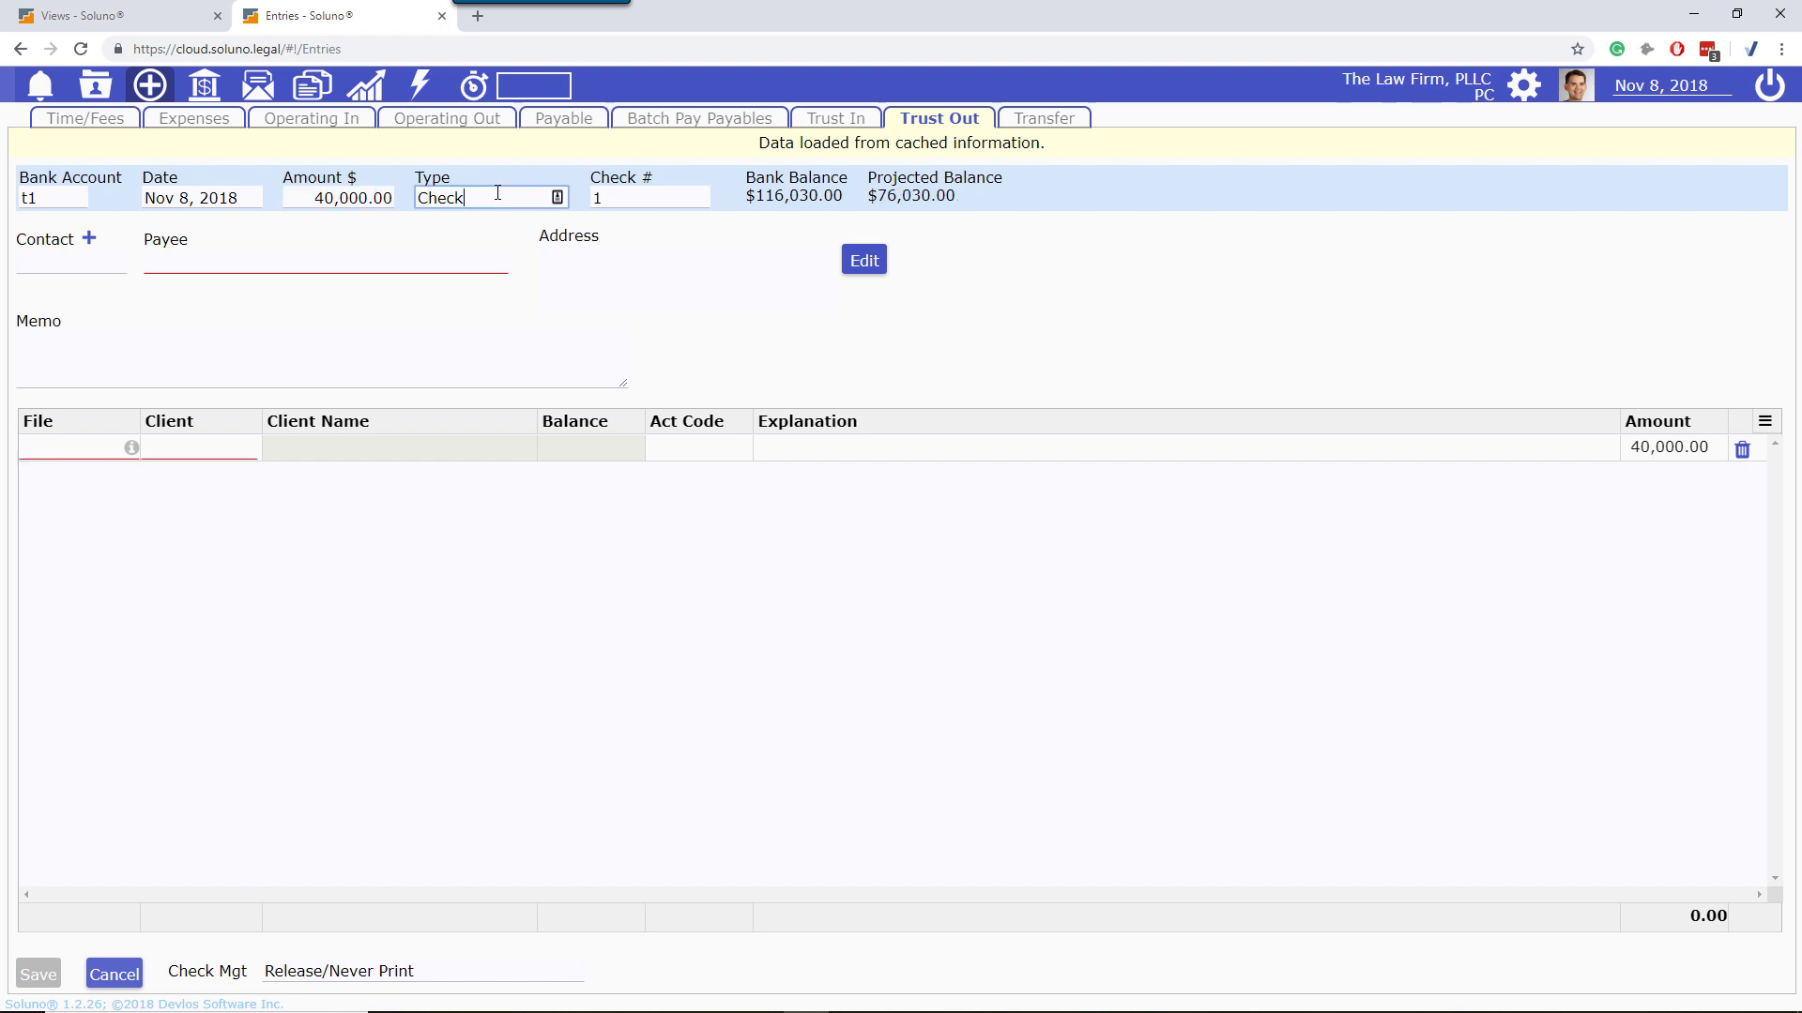
pyautogui.click(450, 305)
pyautogui.click(631, 199)
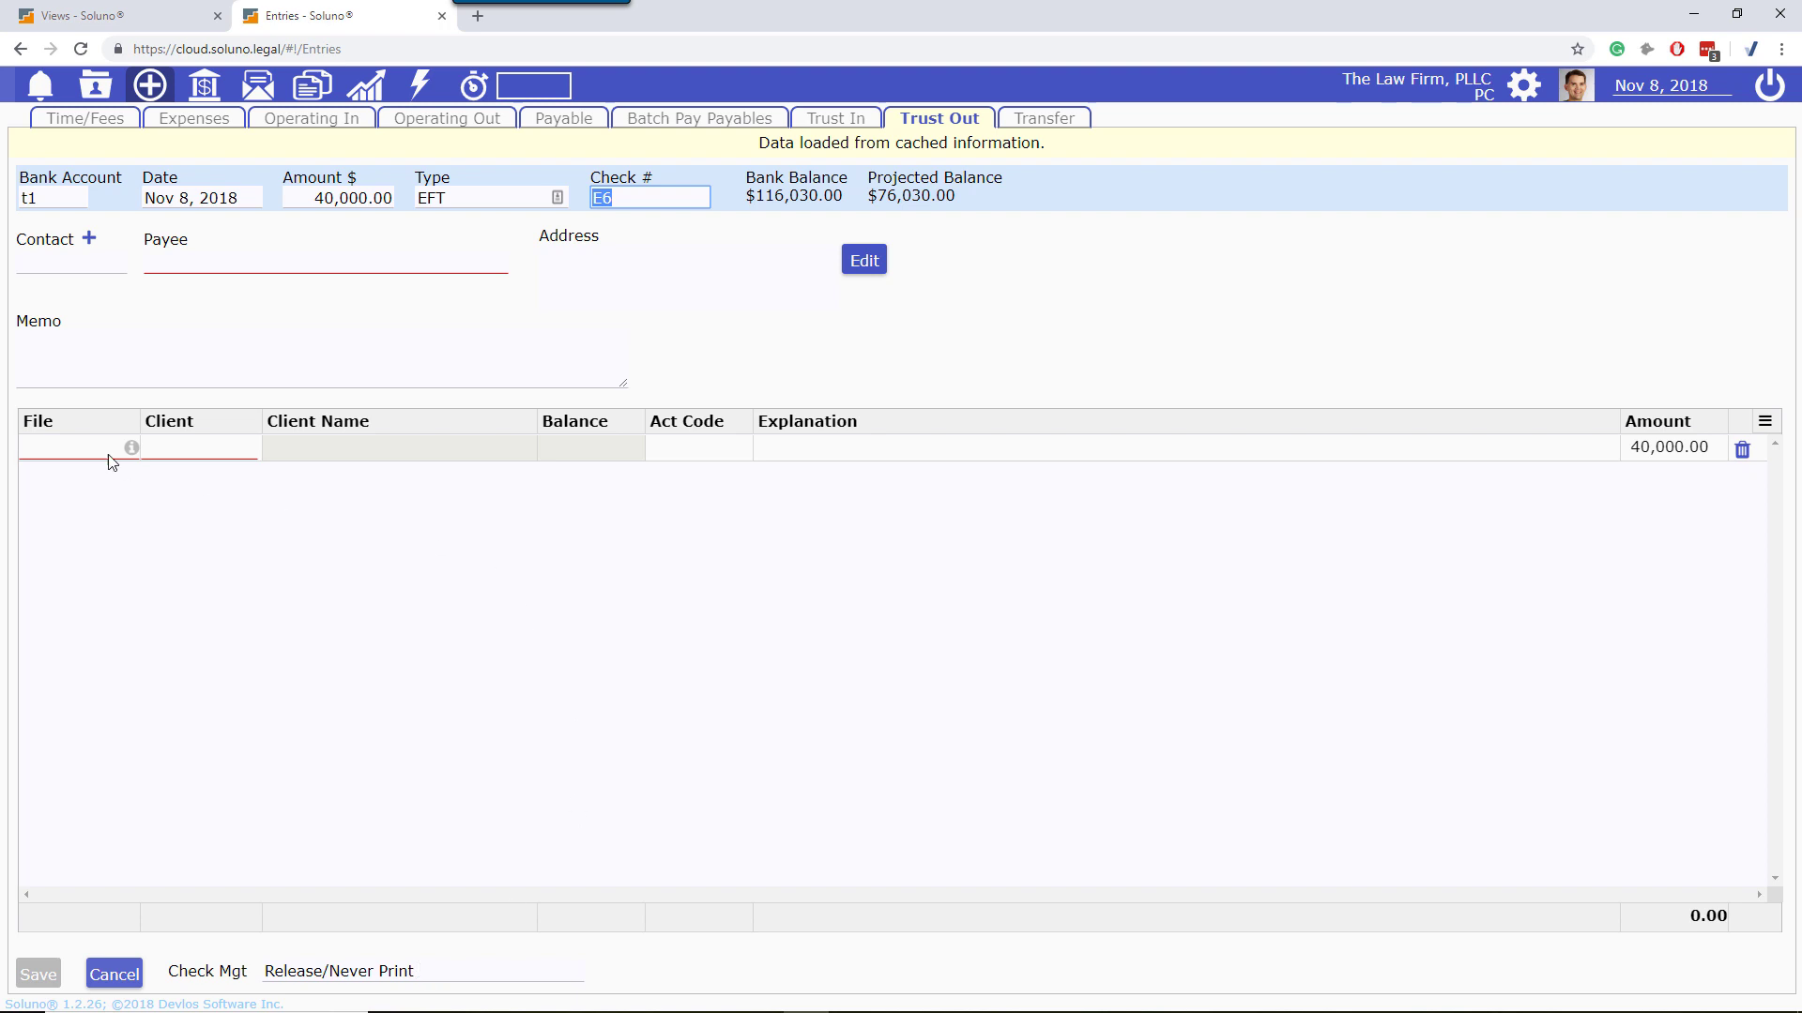
# - Choose the client of file 12-002 as the payee contact and allocate the 40,000.00 to that file
pyautogui.click(30, 256)
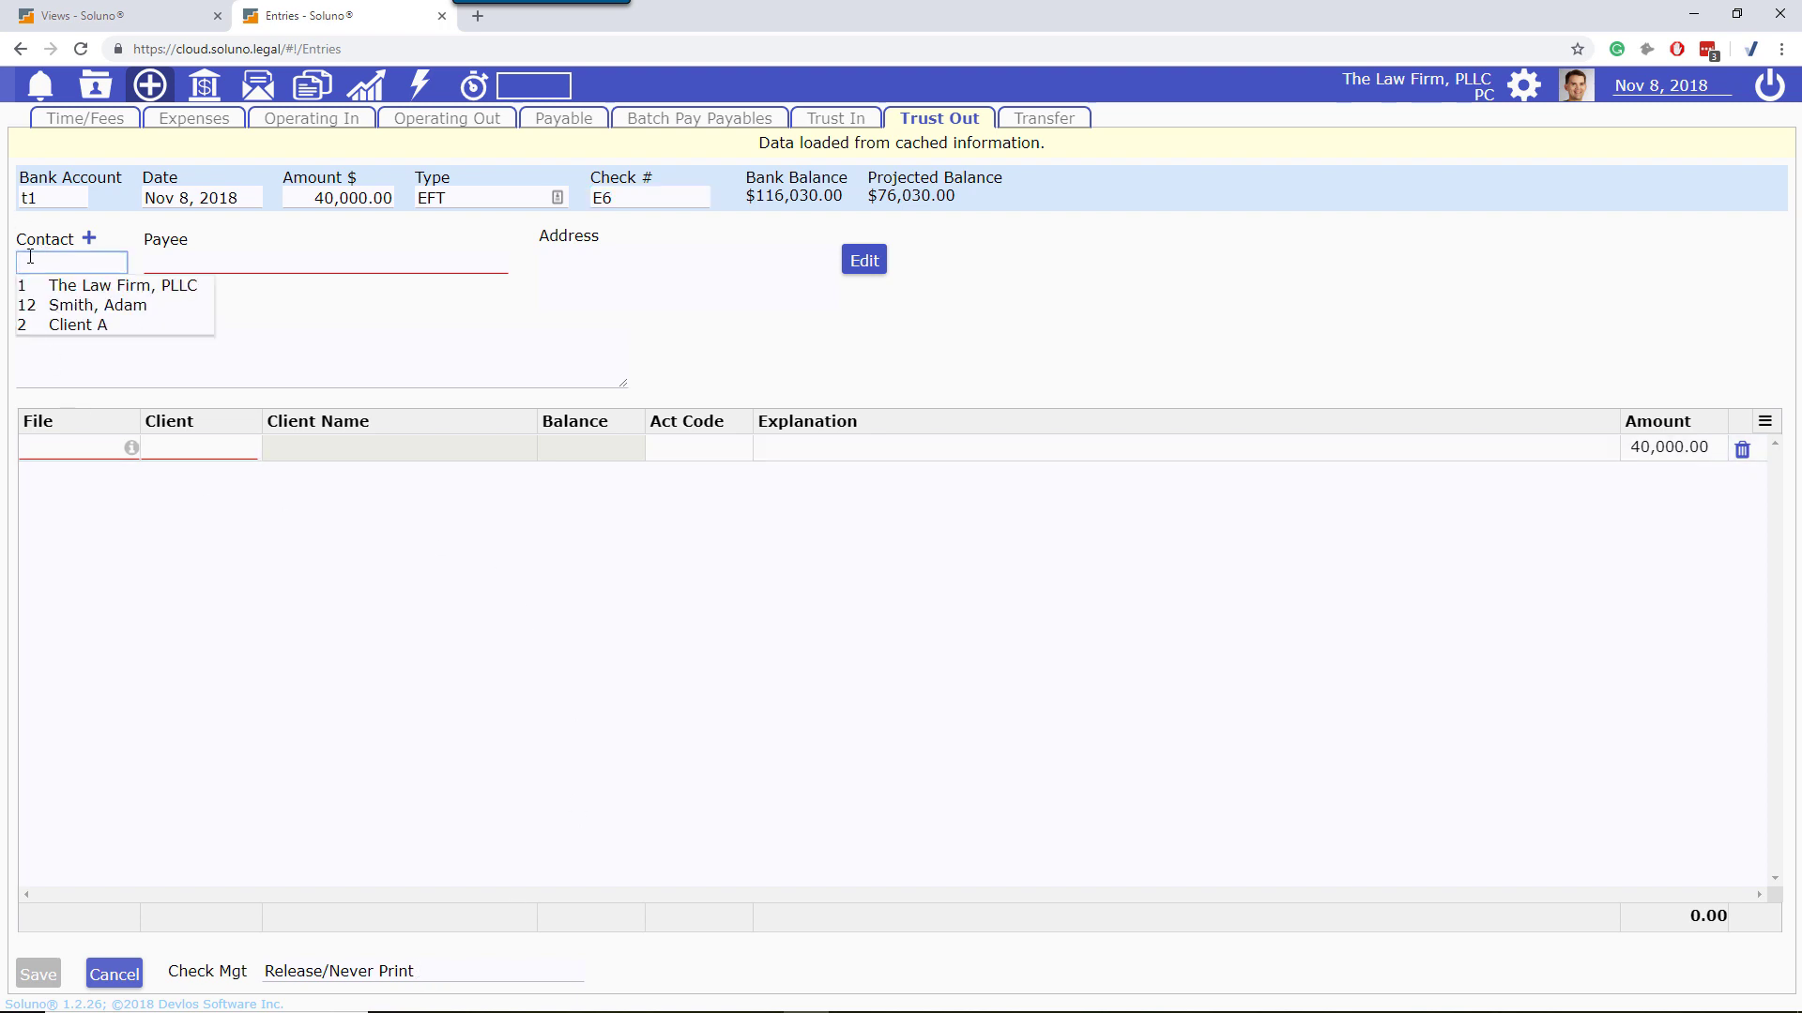
pyautogui.click(85, 303)
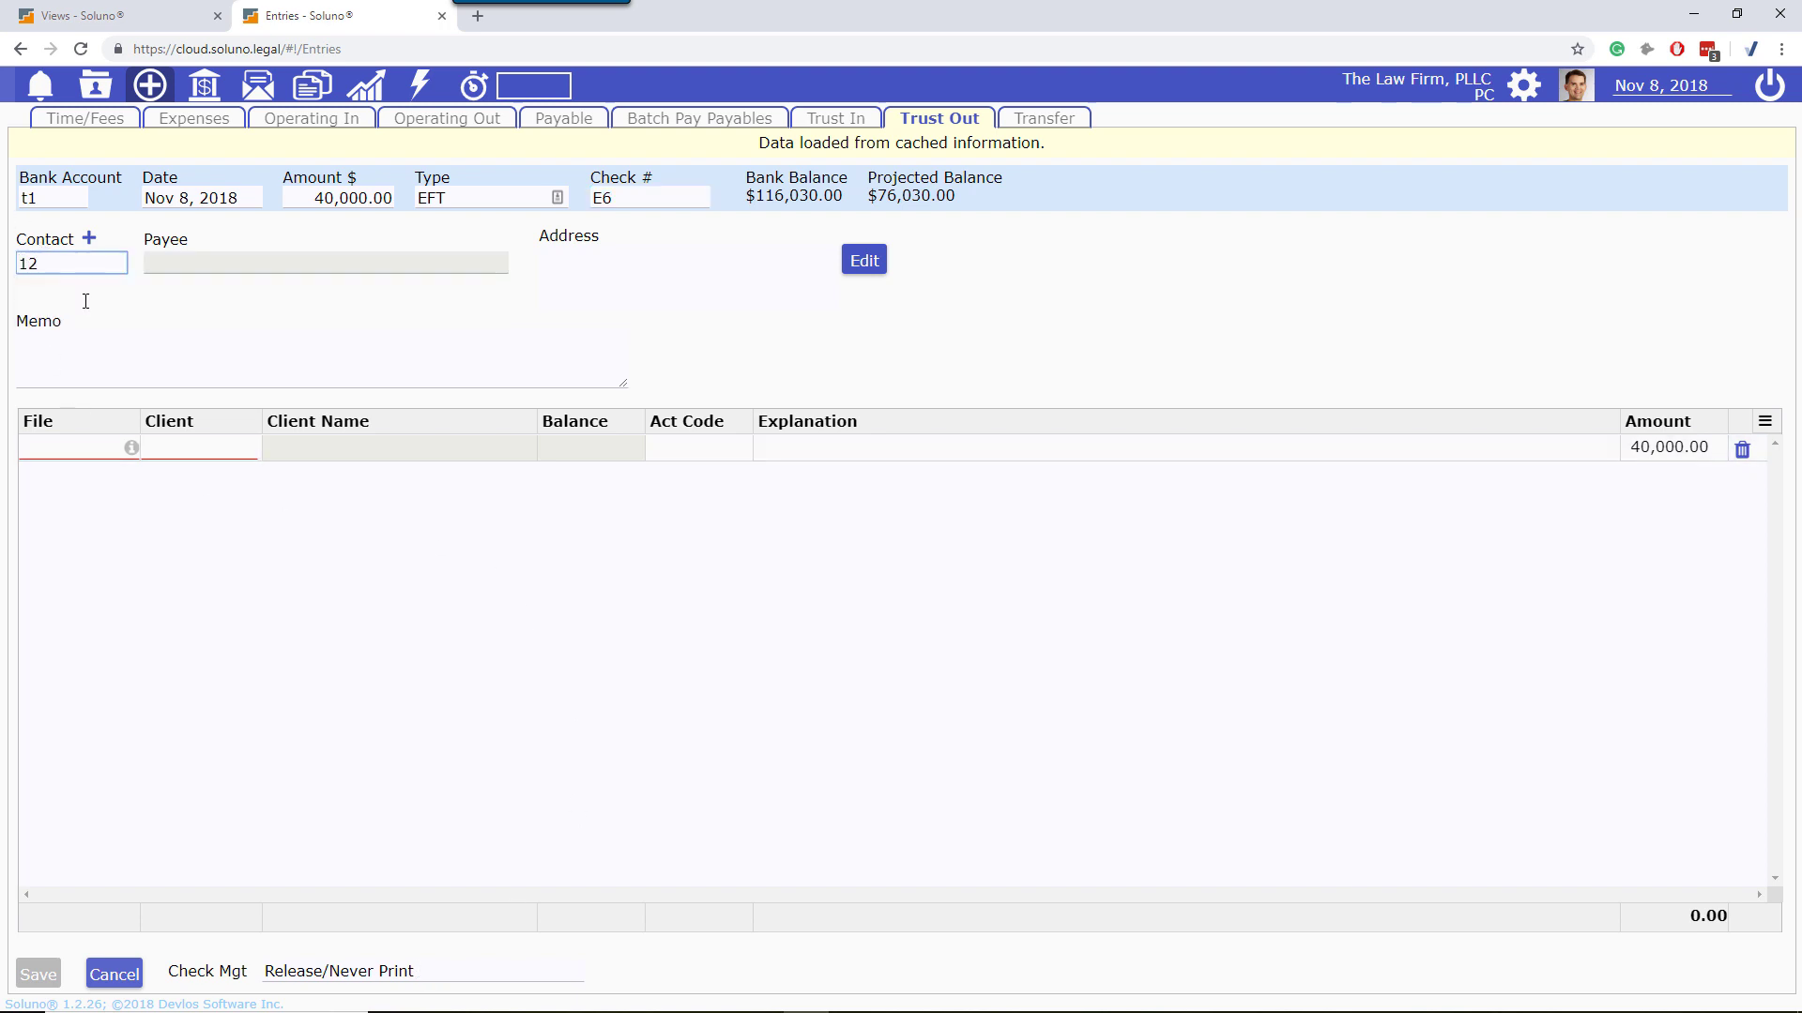
pyautogui.click(264, 272)
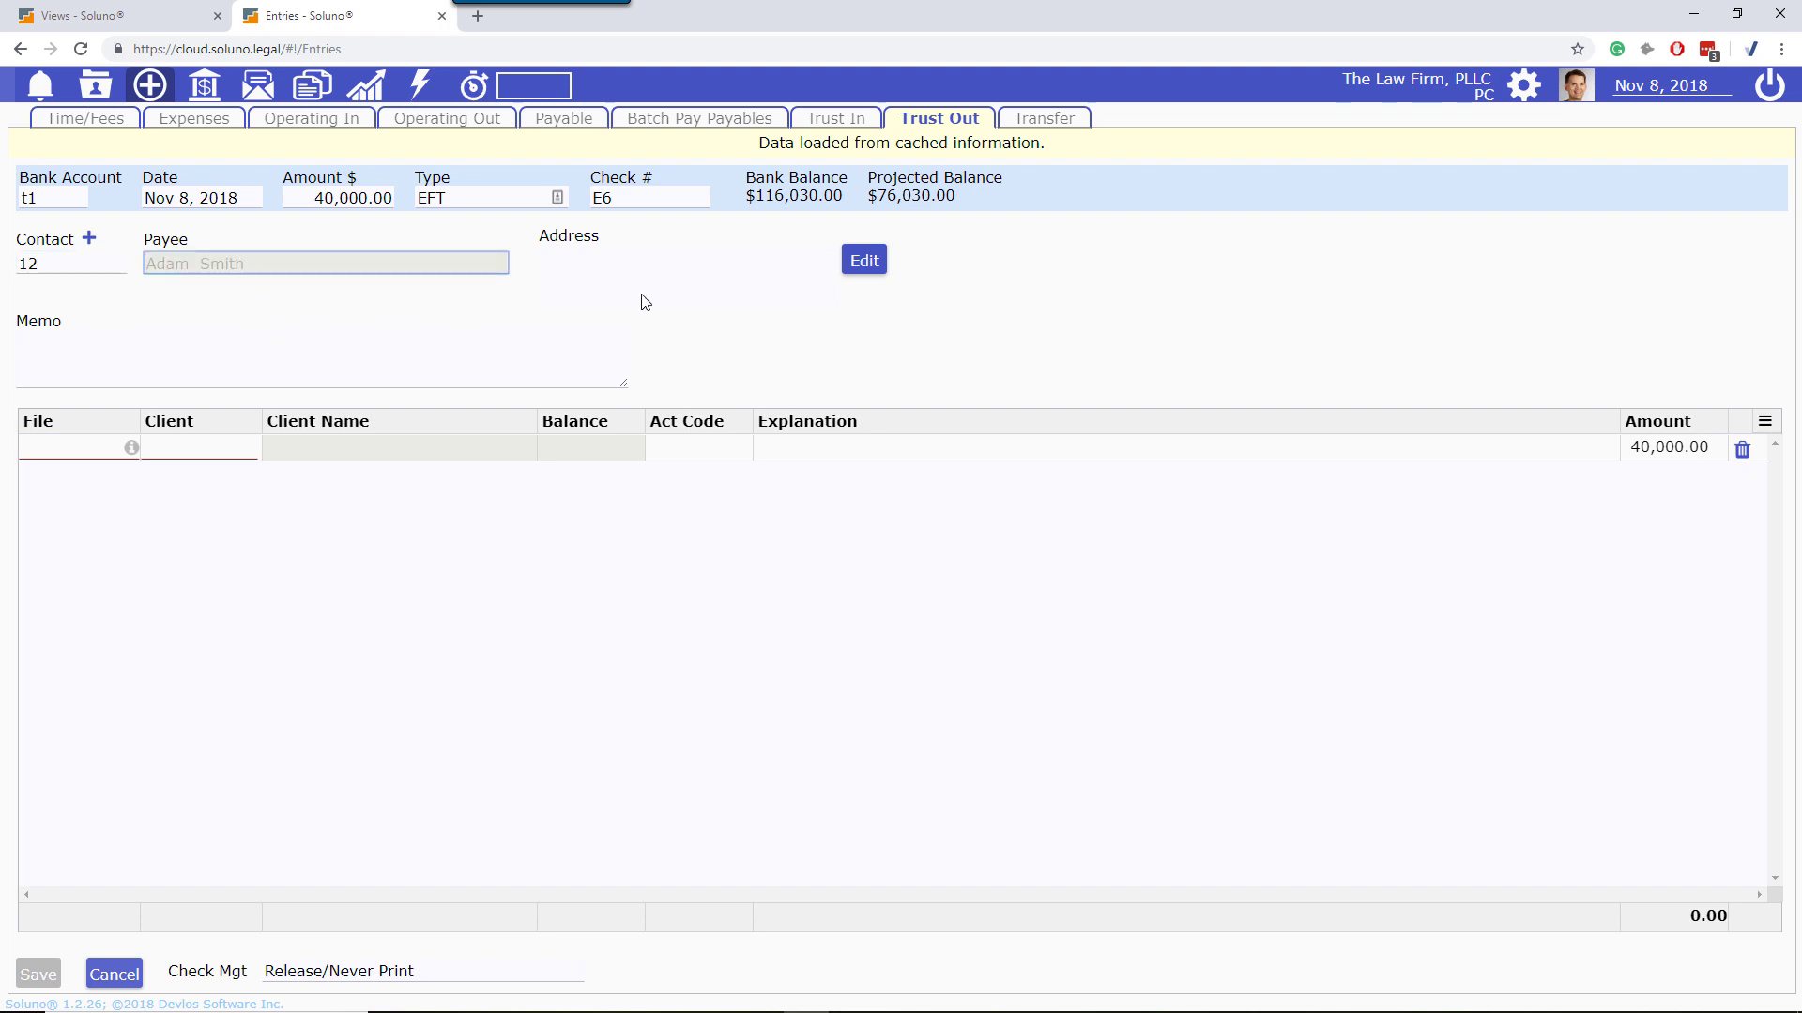
pyautogui.click(62, 455)
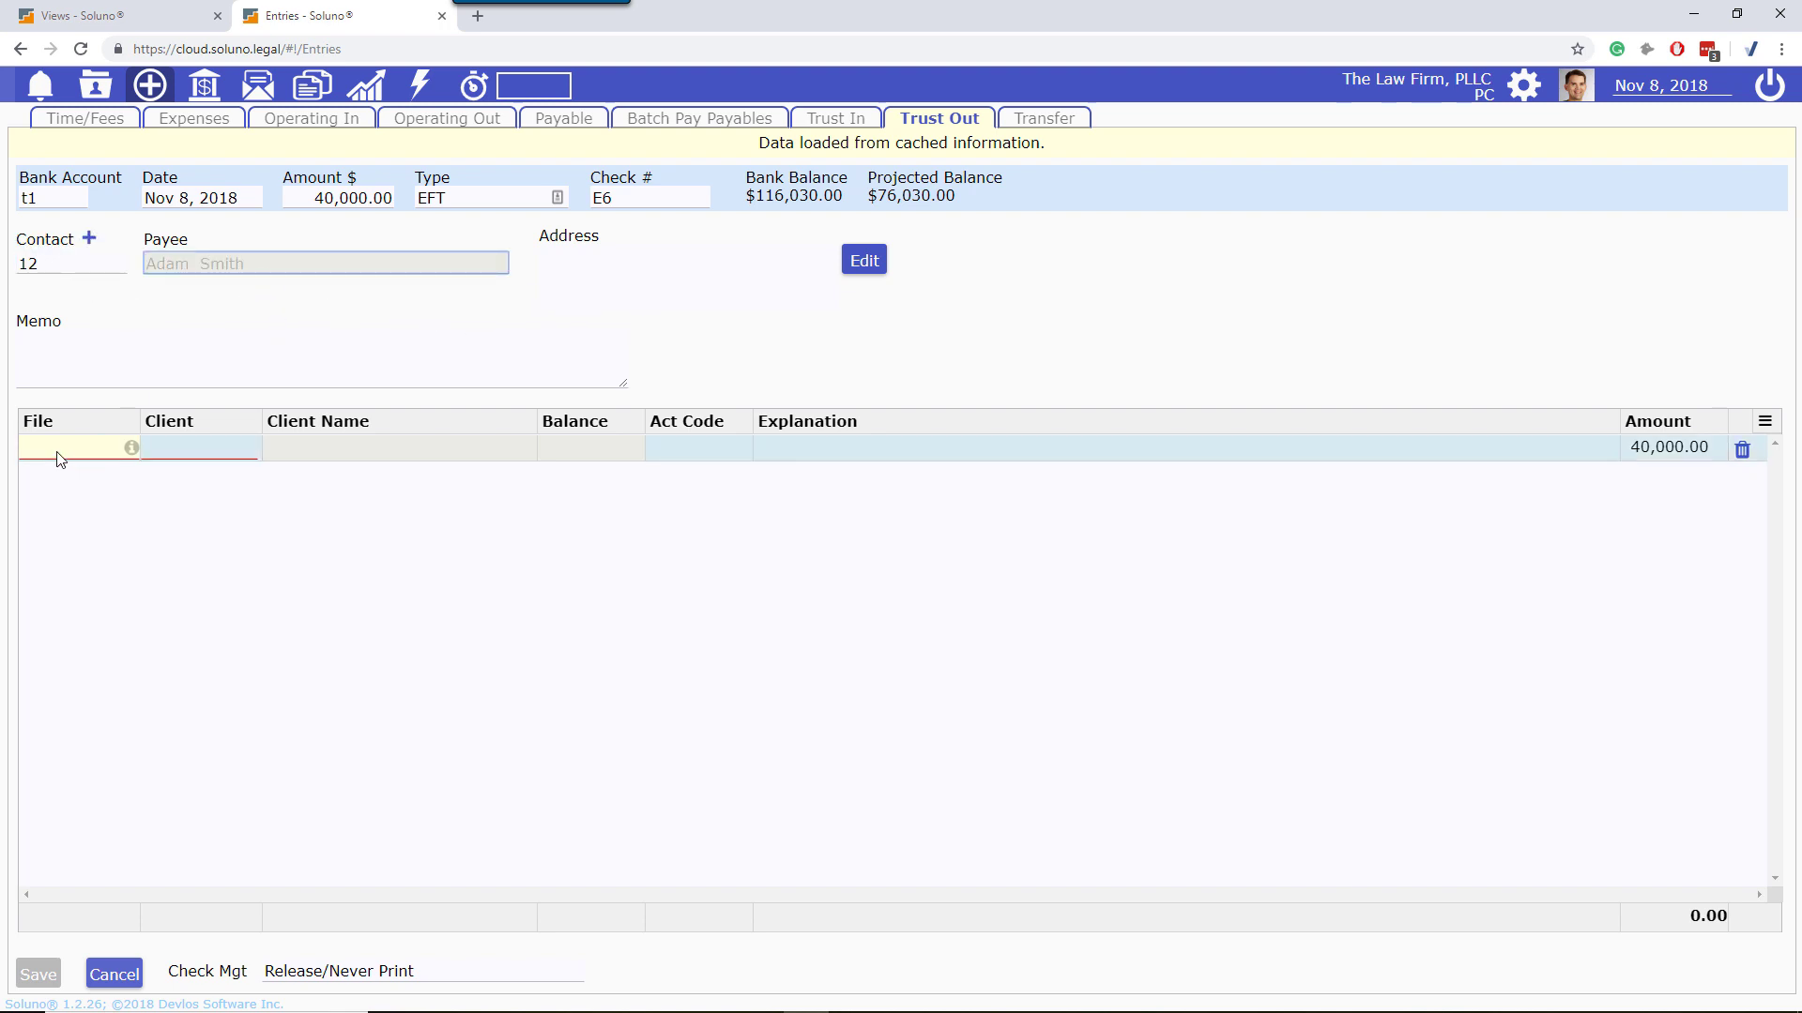
pyautogui.write('sm')
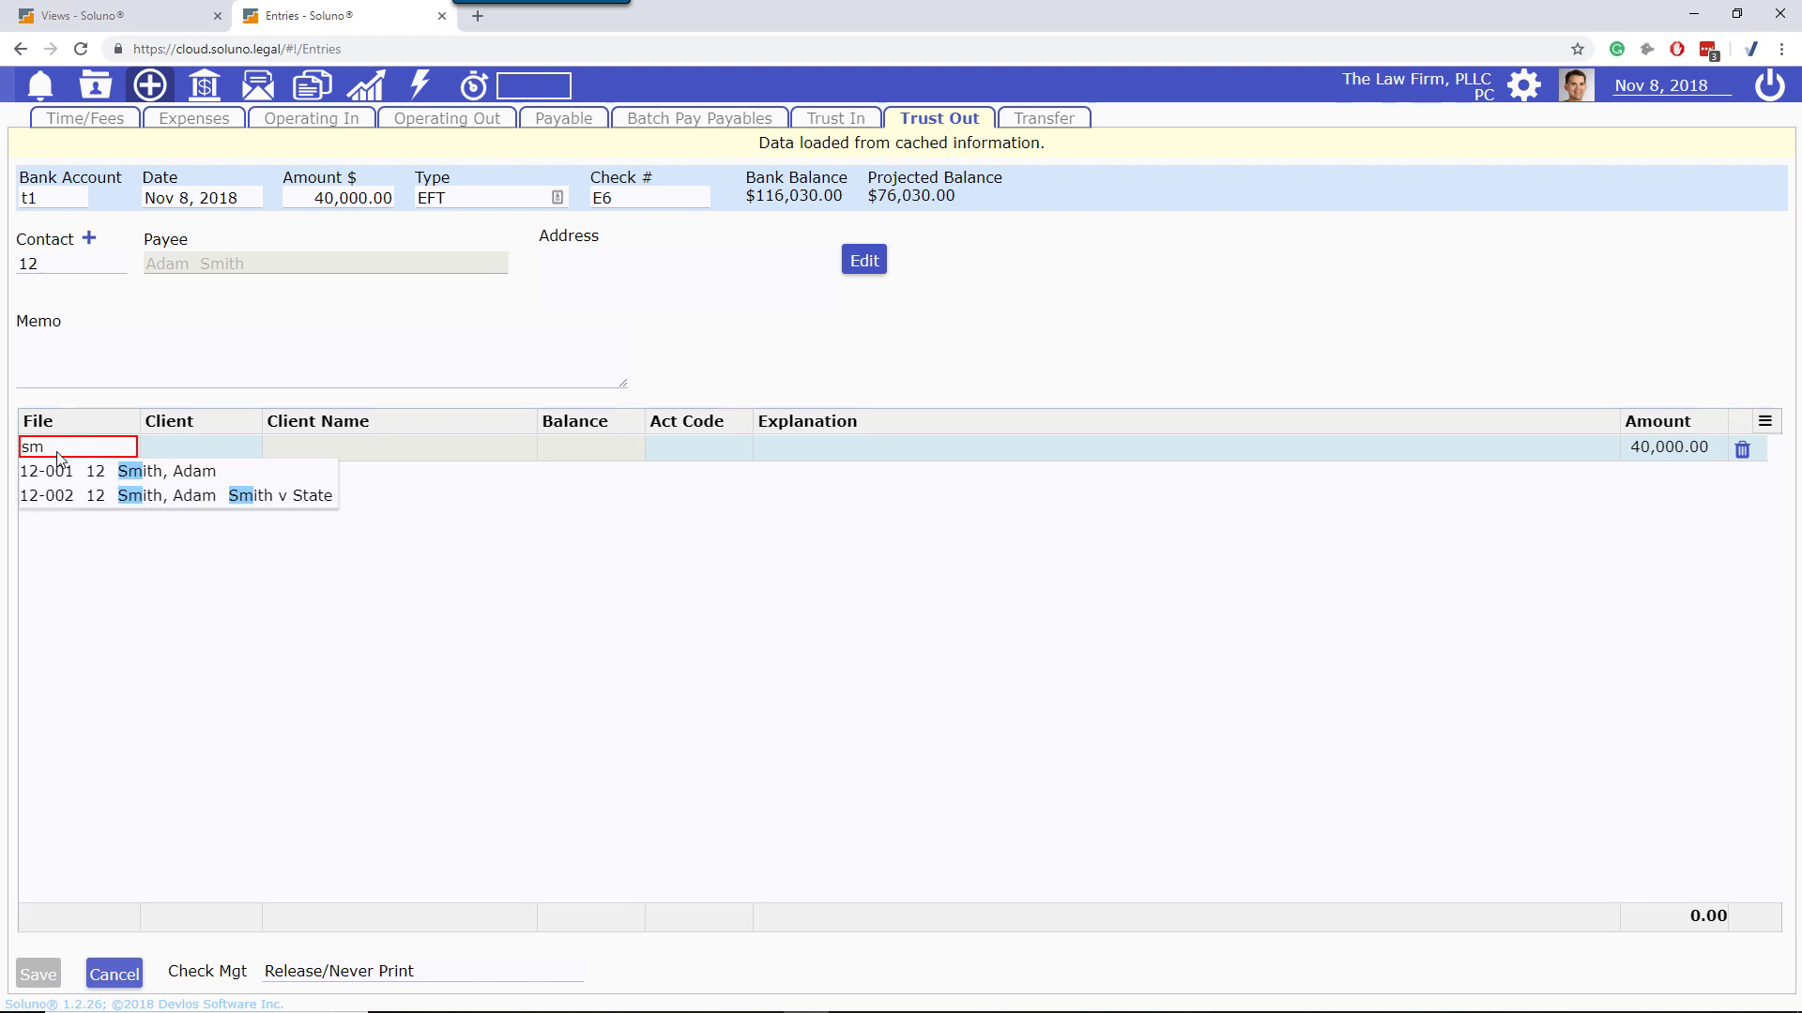
pyautogui.click(158, 495)
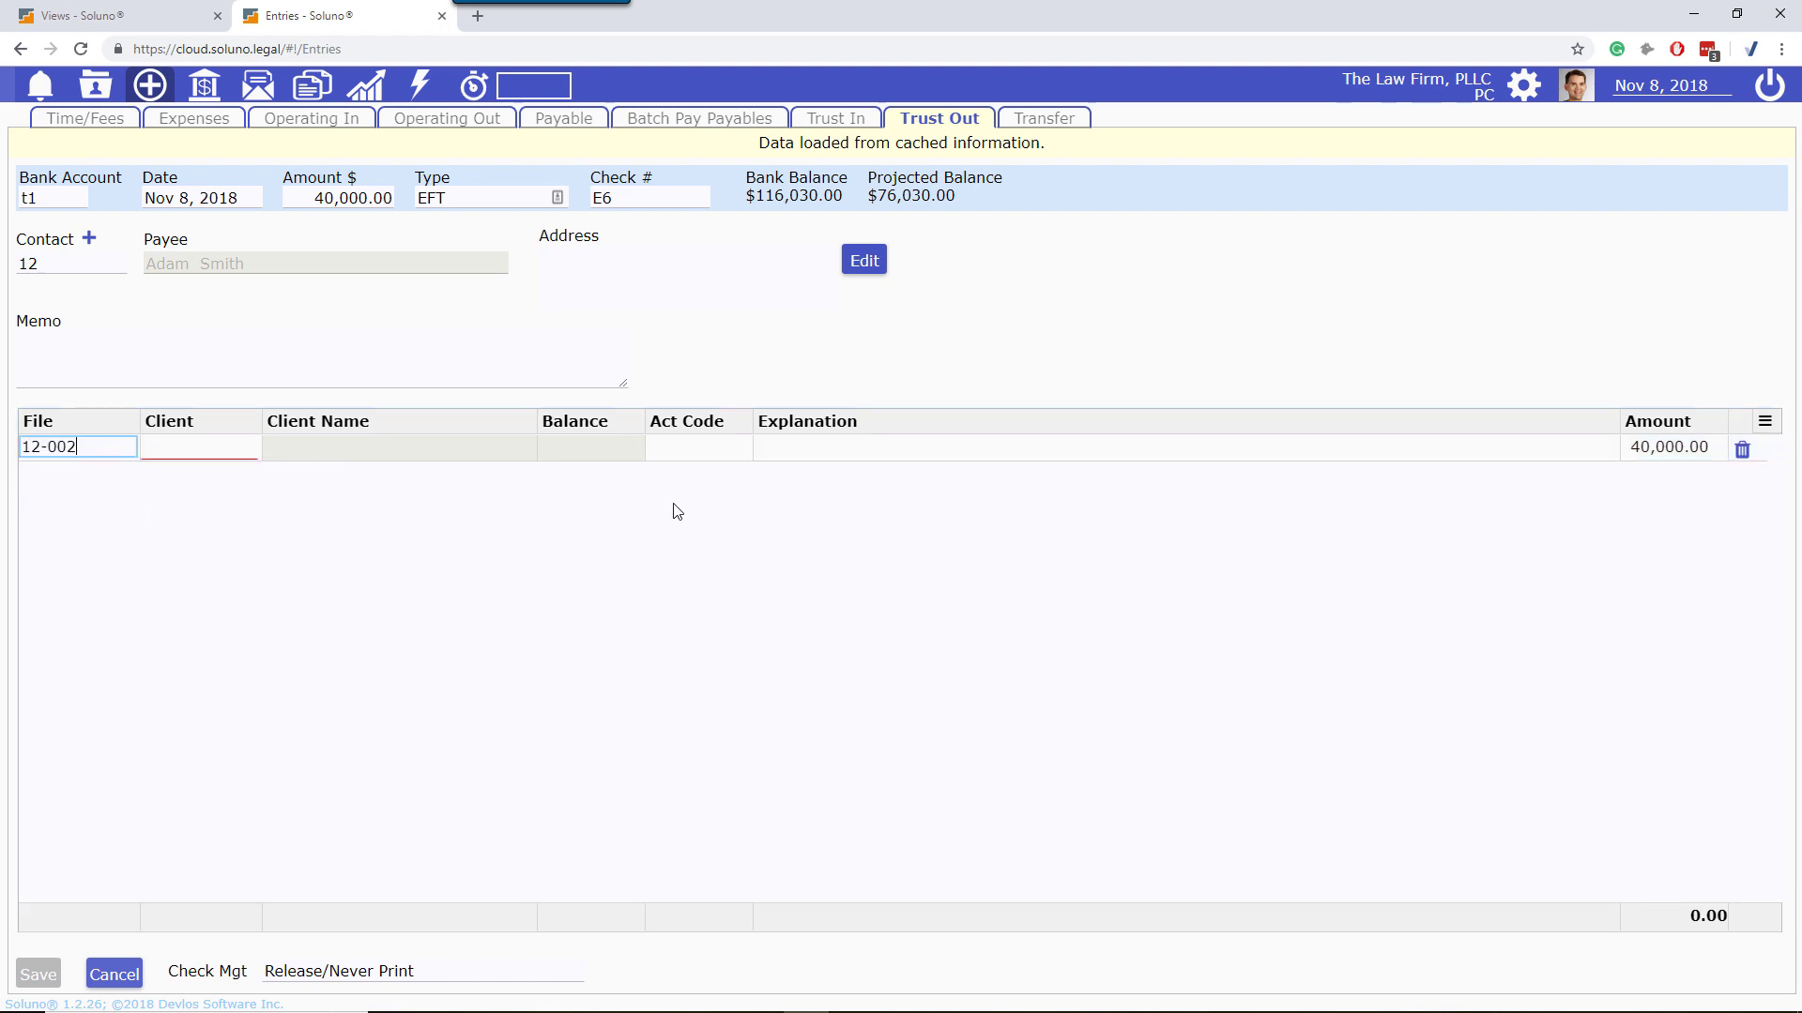
# - Enter the explanation "Contingency Fee Proceeds 100,000 Collected X 40%" on the file's line and save the EFT entry
pyautogui.click(824, 454)
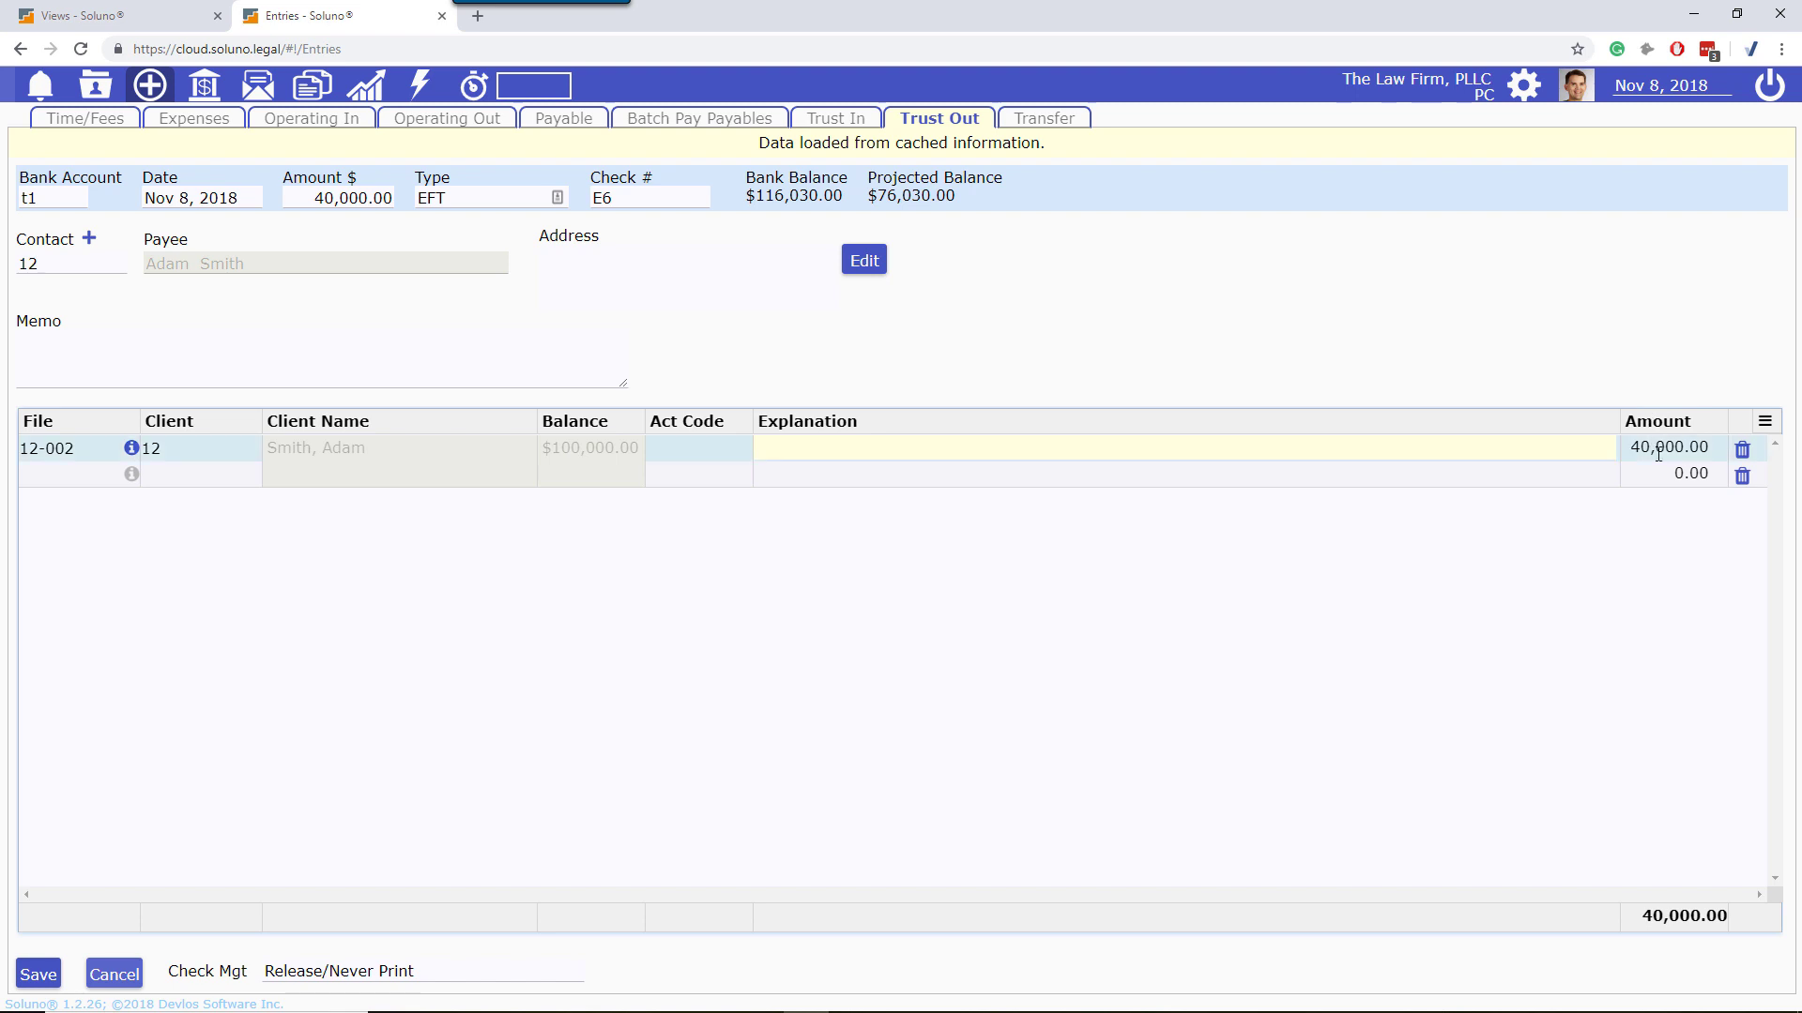
pyautogui.click(785, 452)
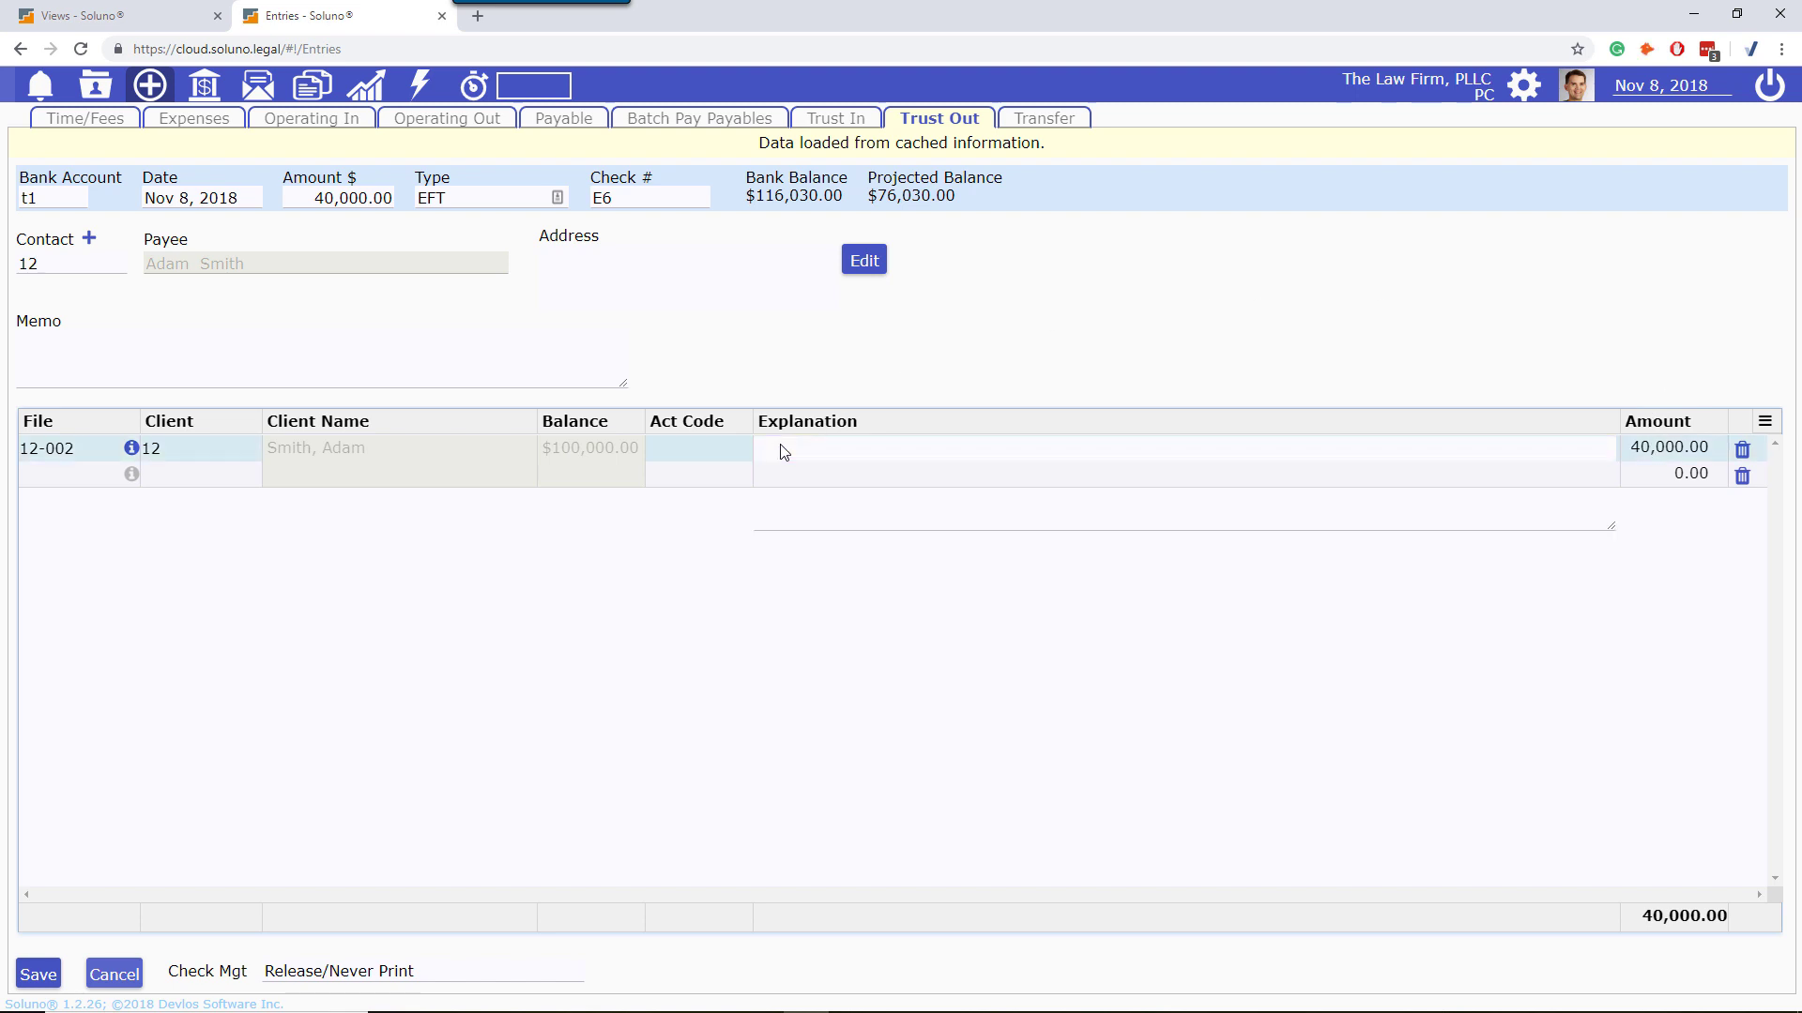
pyautogui.write('Contingency Fee Proceeds 100,000 Collected X 40%')
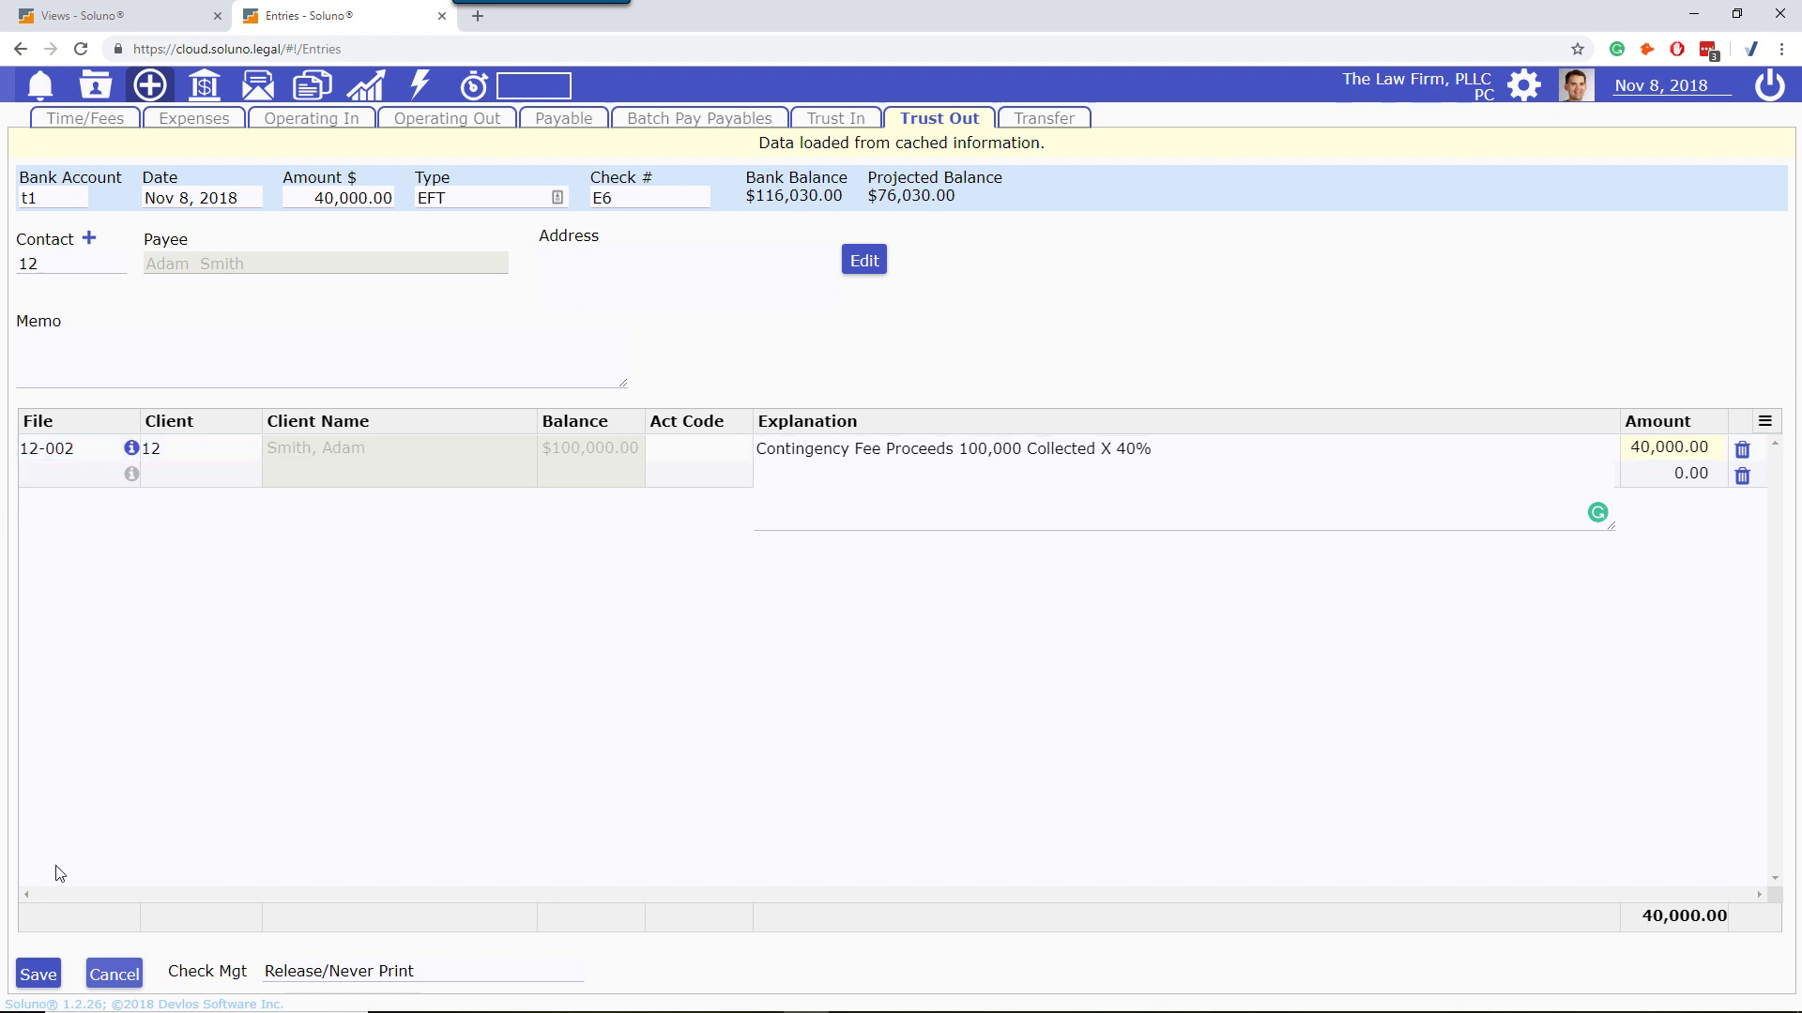
pyautogui.click(38, 976)
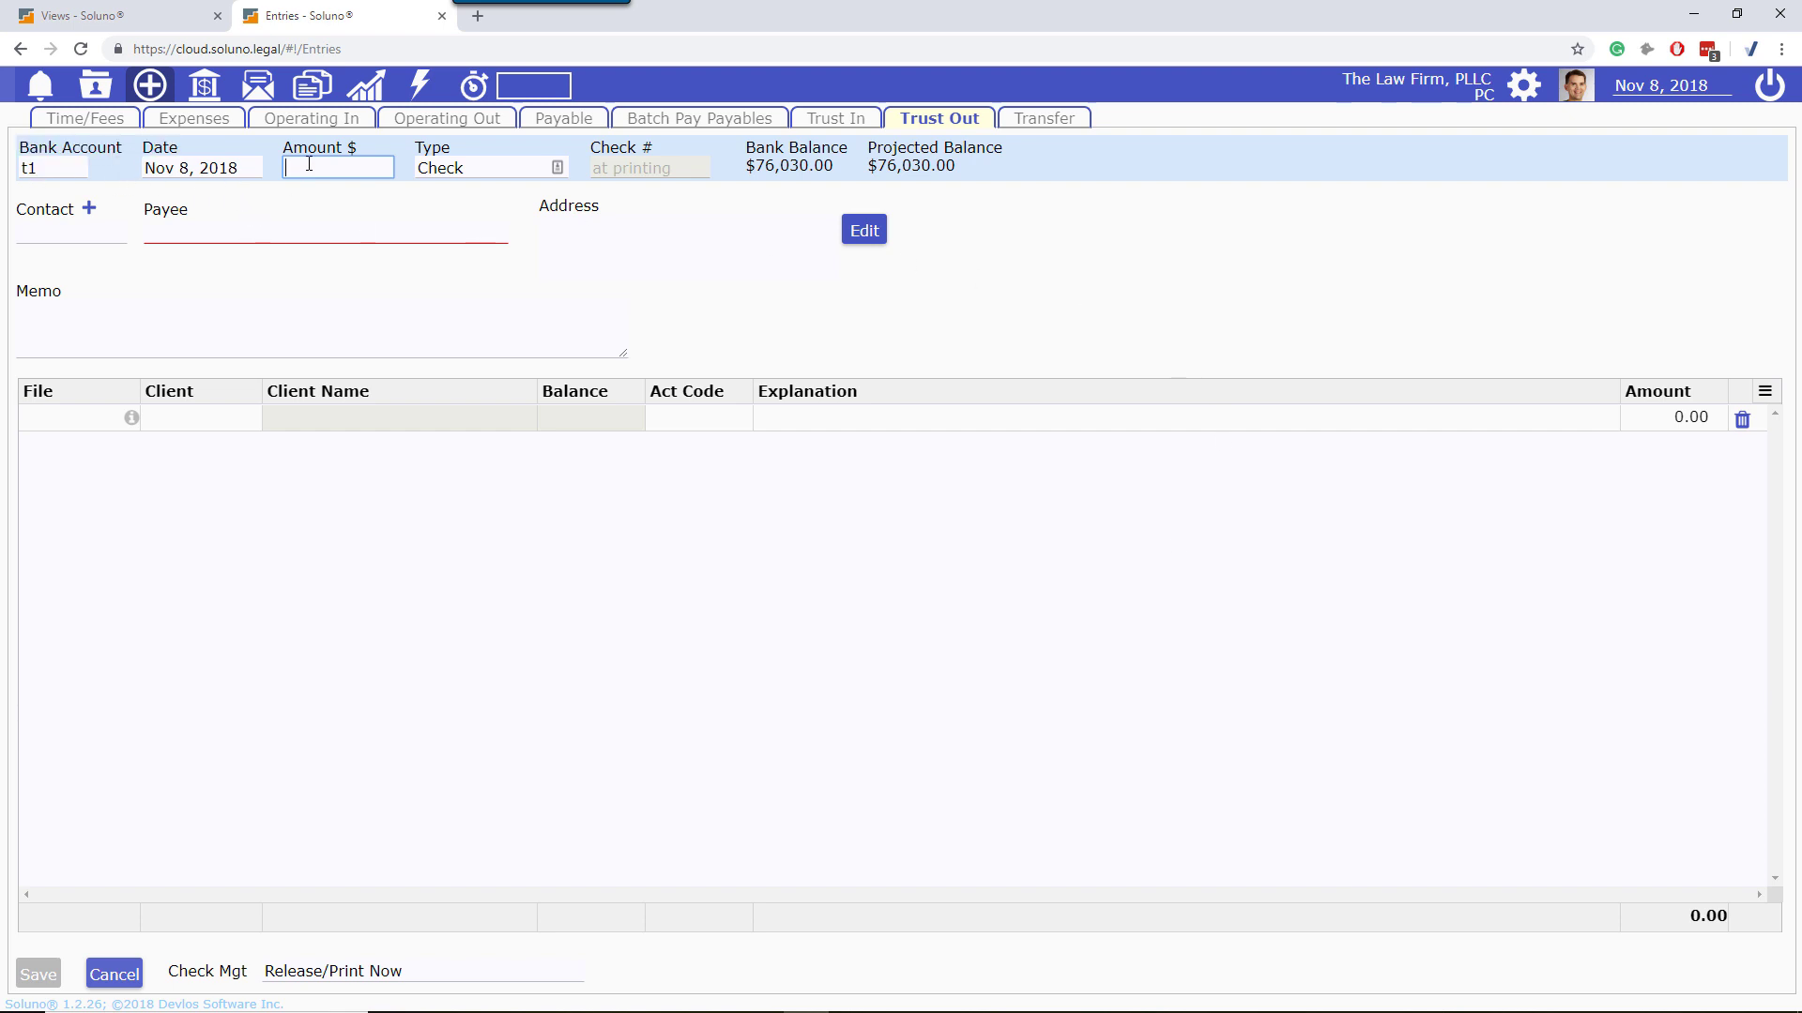
# - Set up a 60,000.00 trust check with Release/Never Print check management and check number 85698
pyautogui.write('60000')
pyautogui.press('Tab')
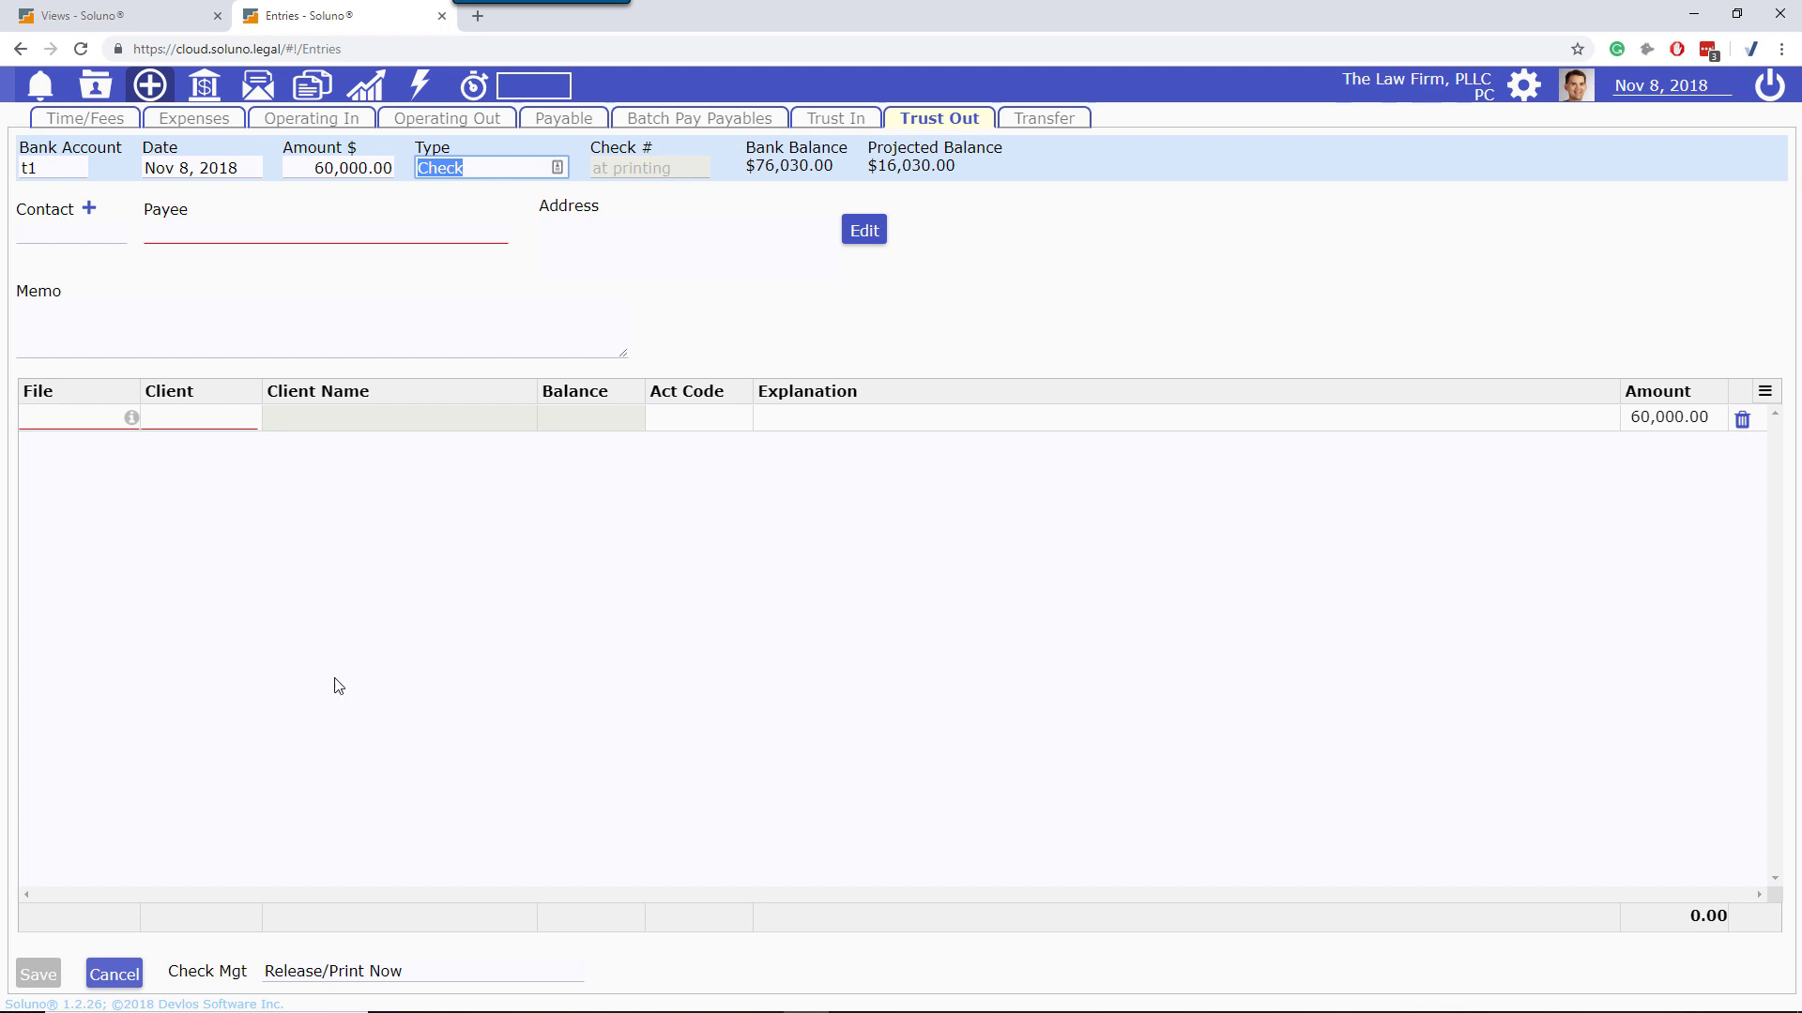
pyautogui.click(429, 975)
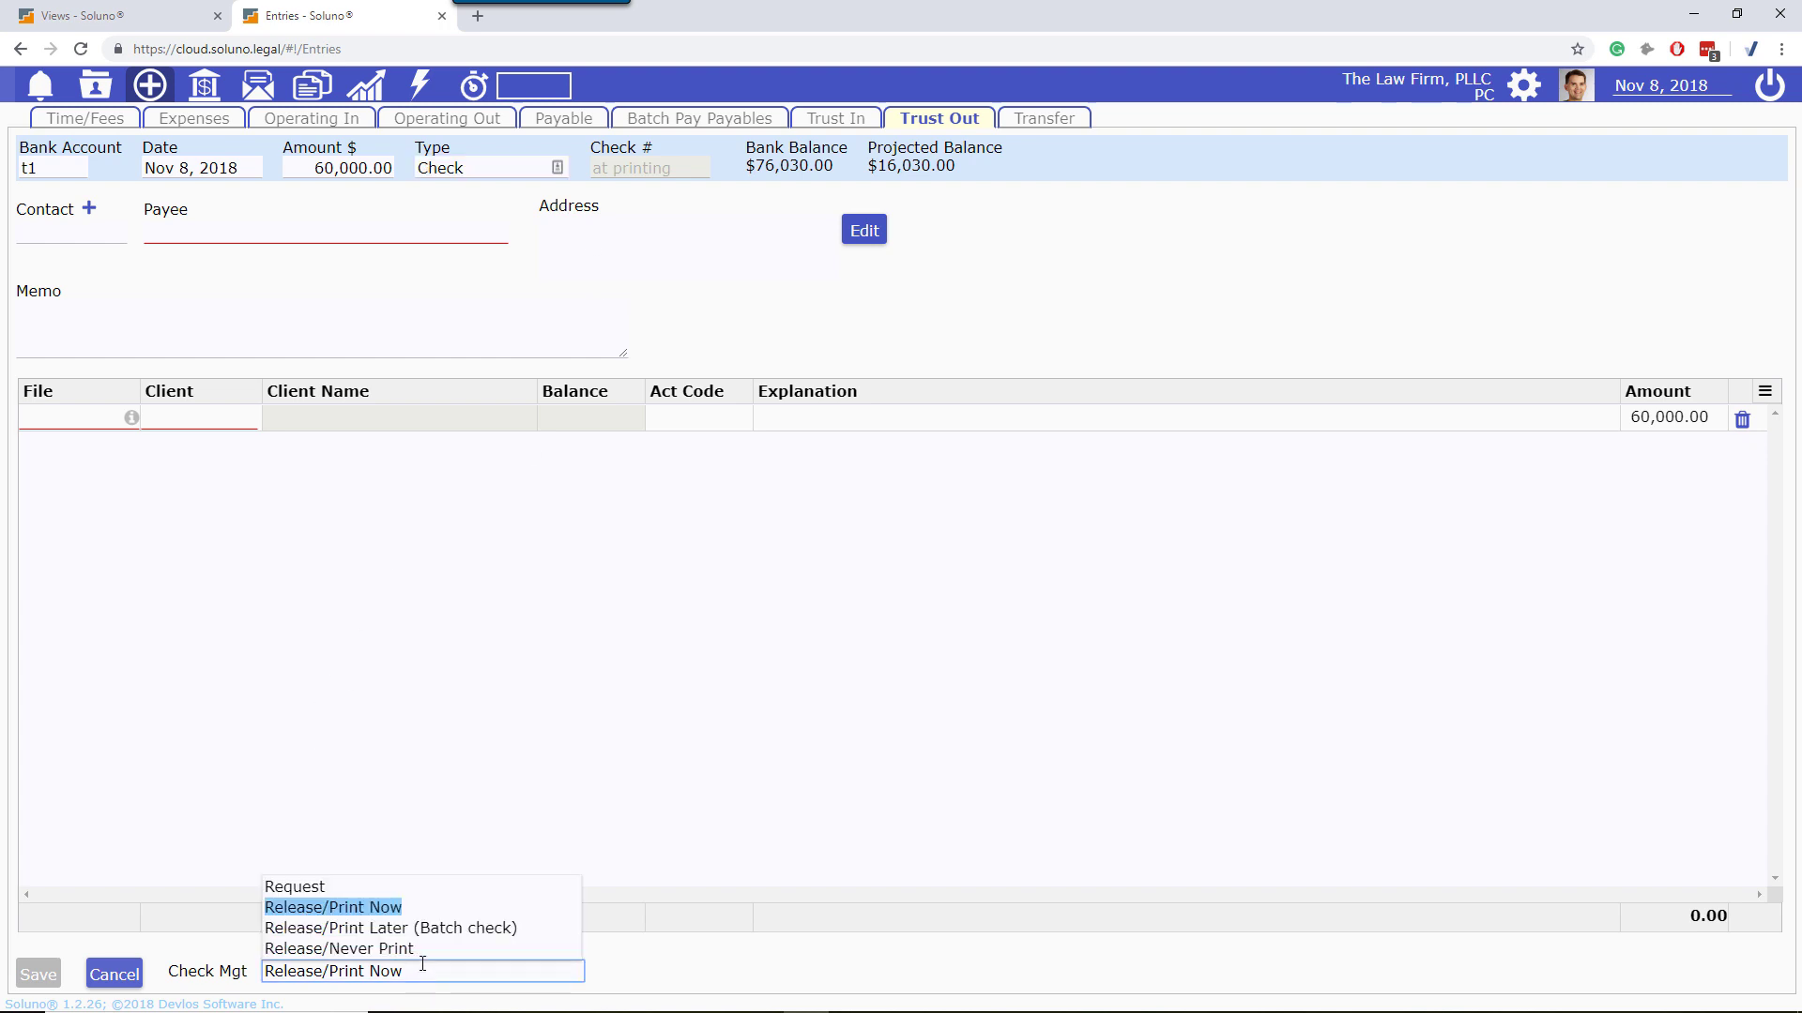
pyautogui.click(379, 949)
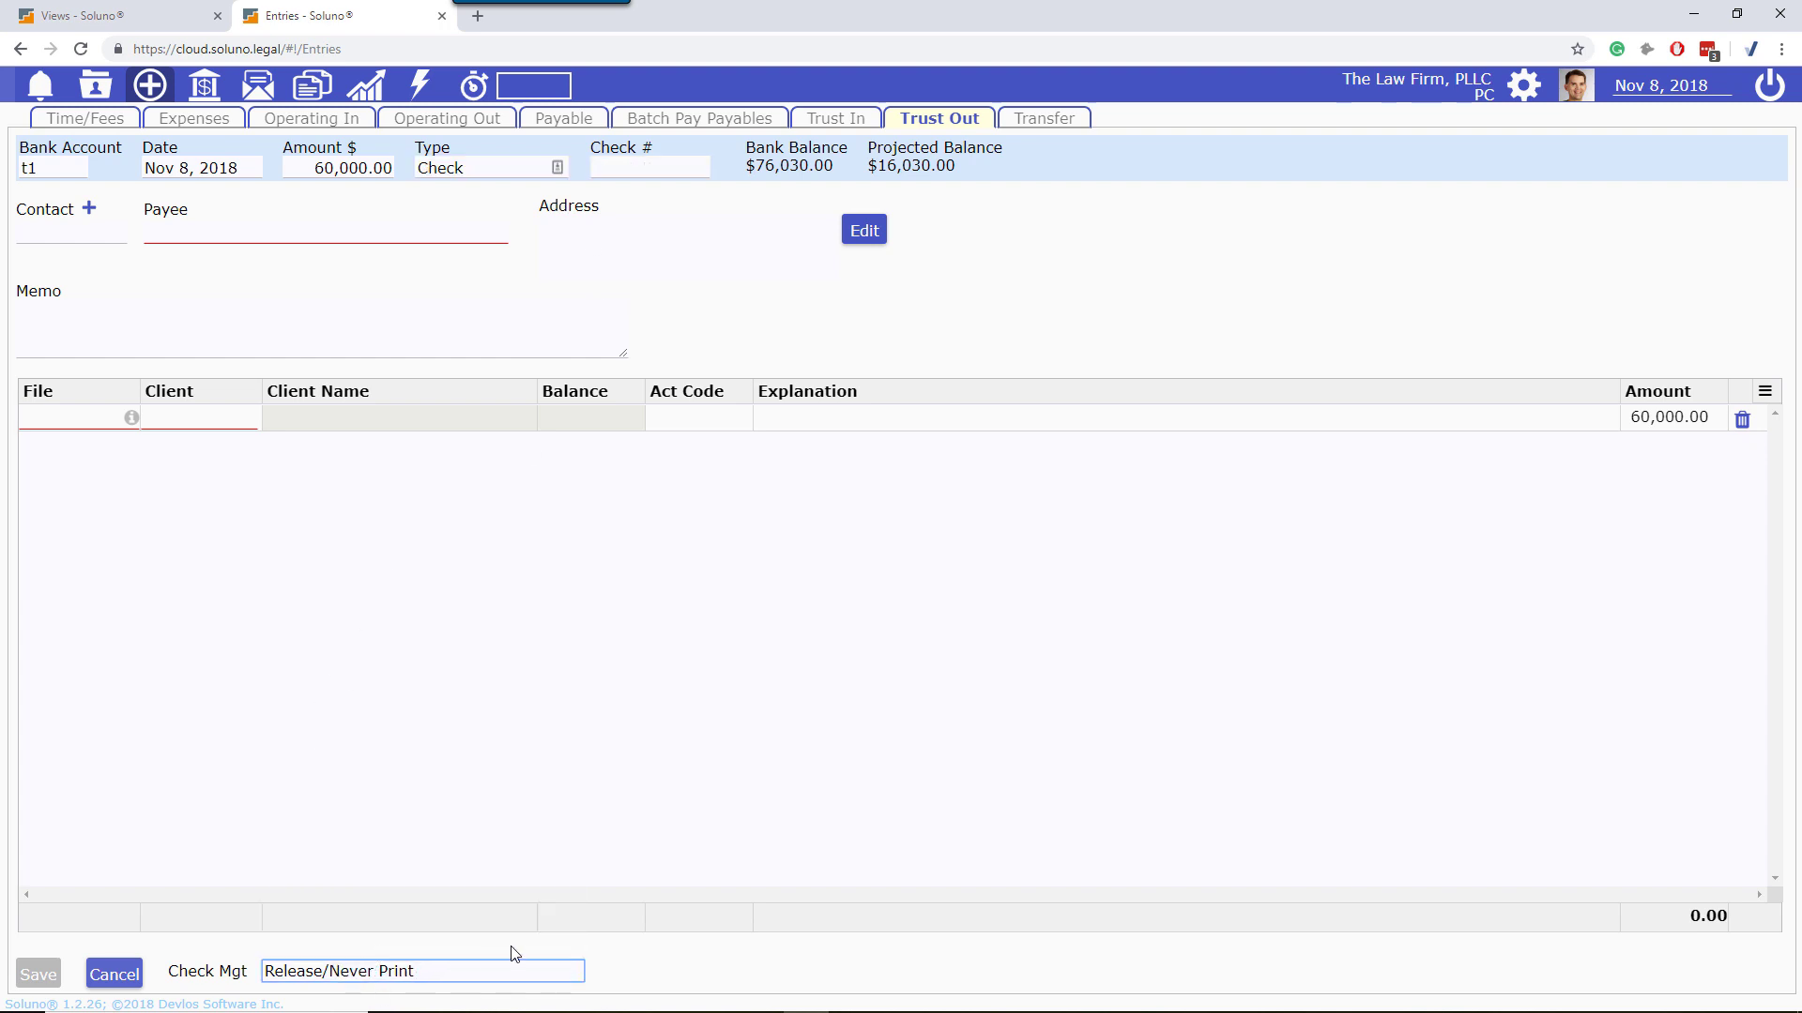
pyautogui.click(628, 164)
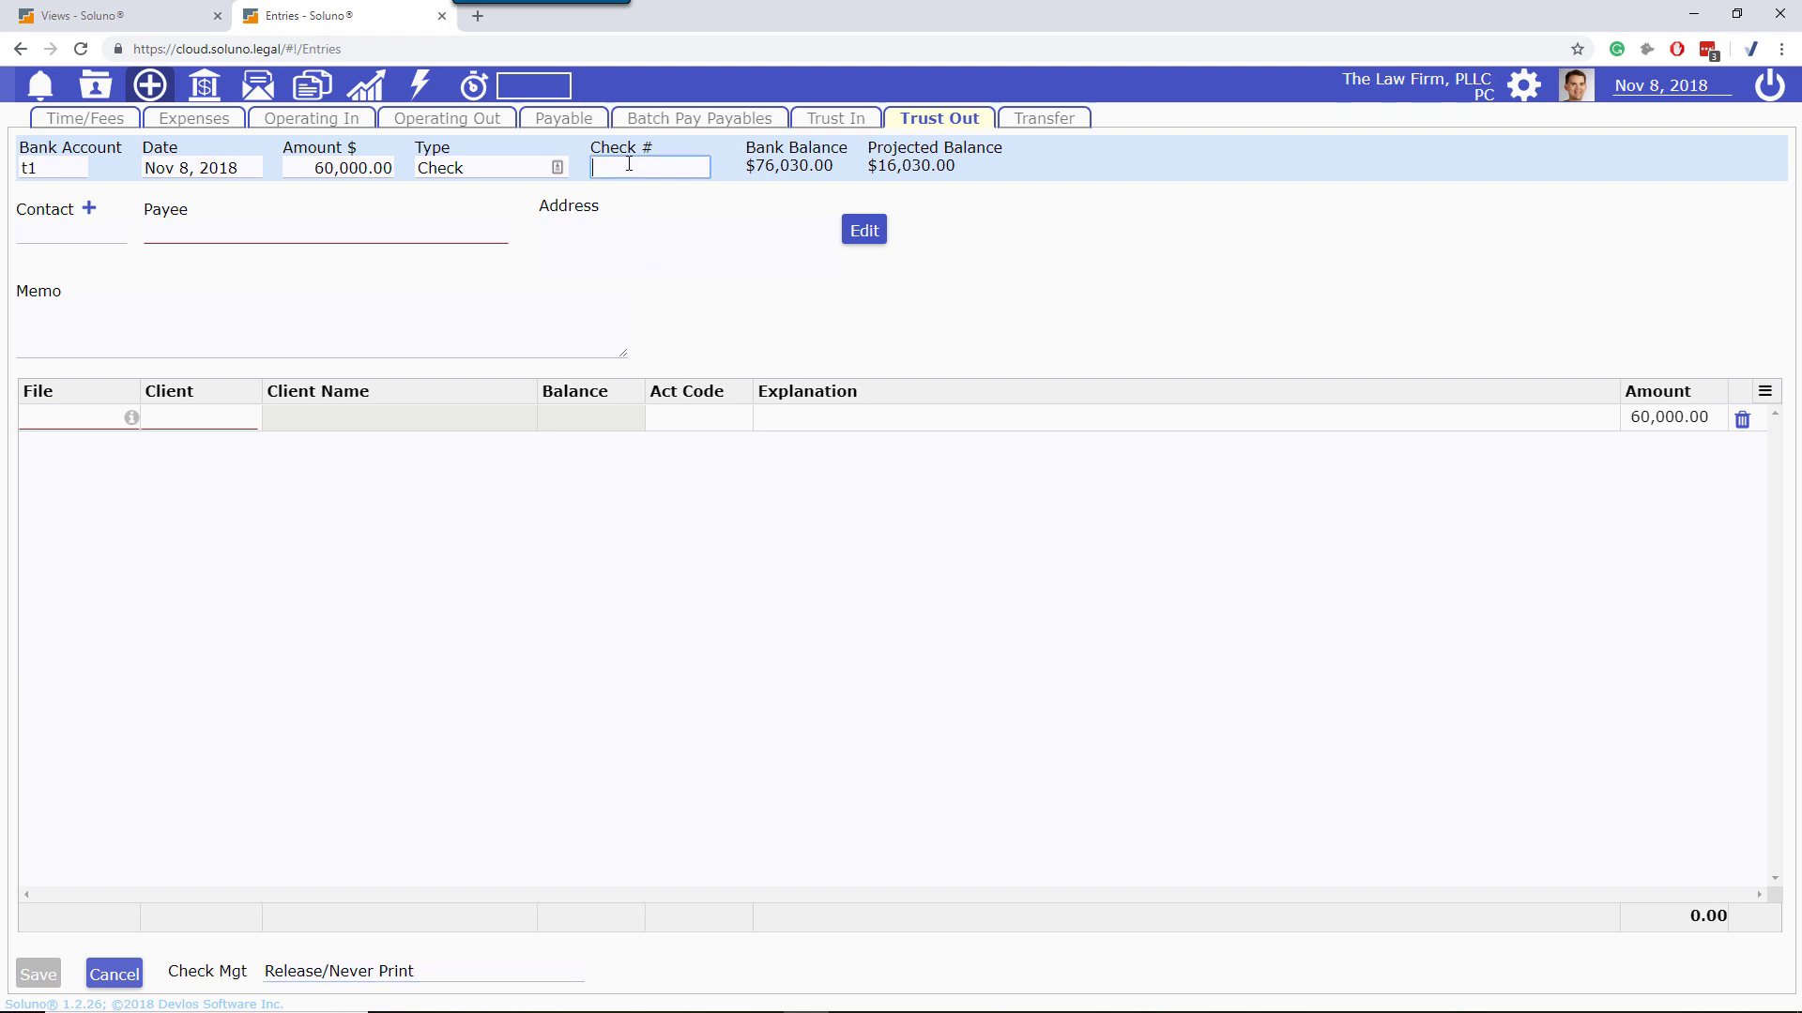
pyautogui.write('85698')
# - Choose the client of file 12-002 as the check's payee and allocate the 60,000.00 to that file
pyautogui.click(47, 235)
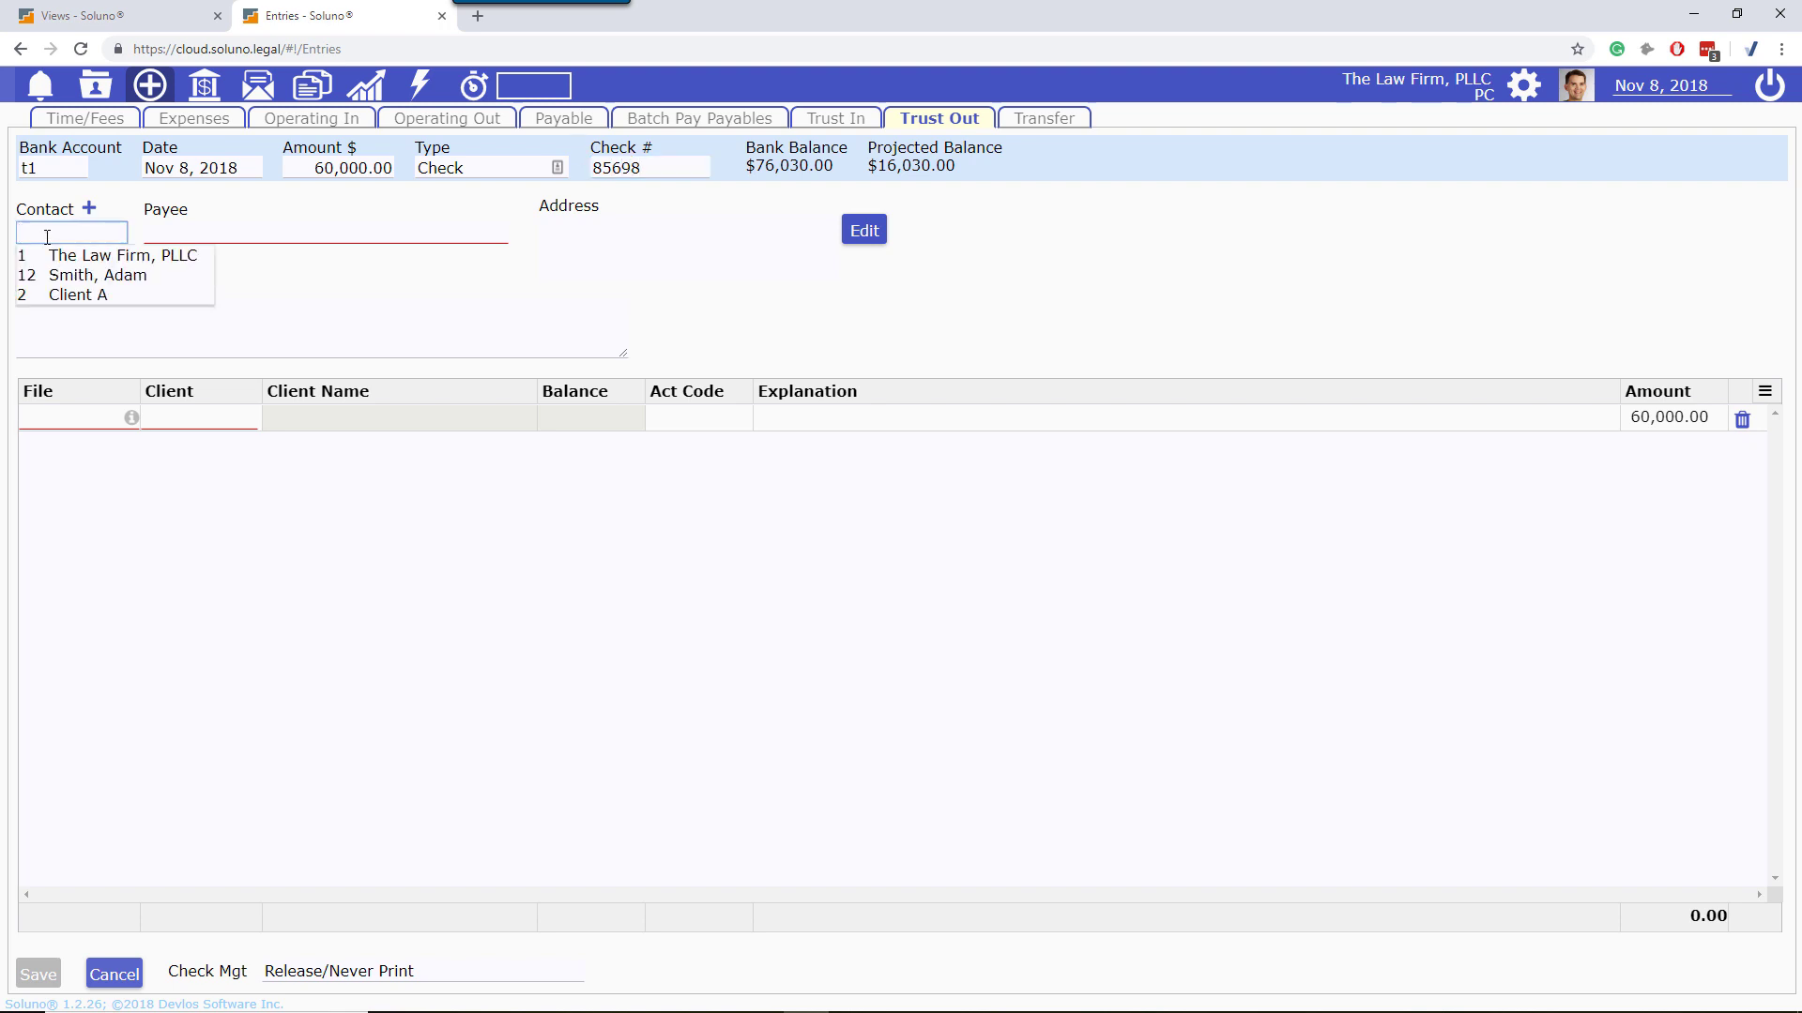
pyautogui.click(22, 272)
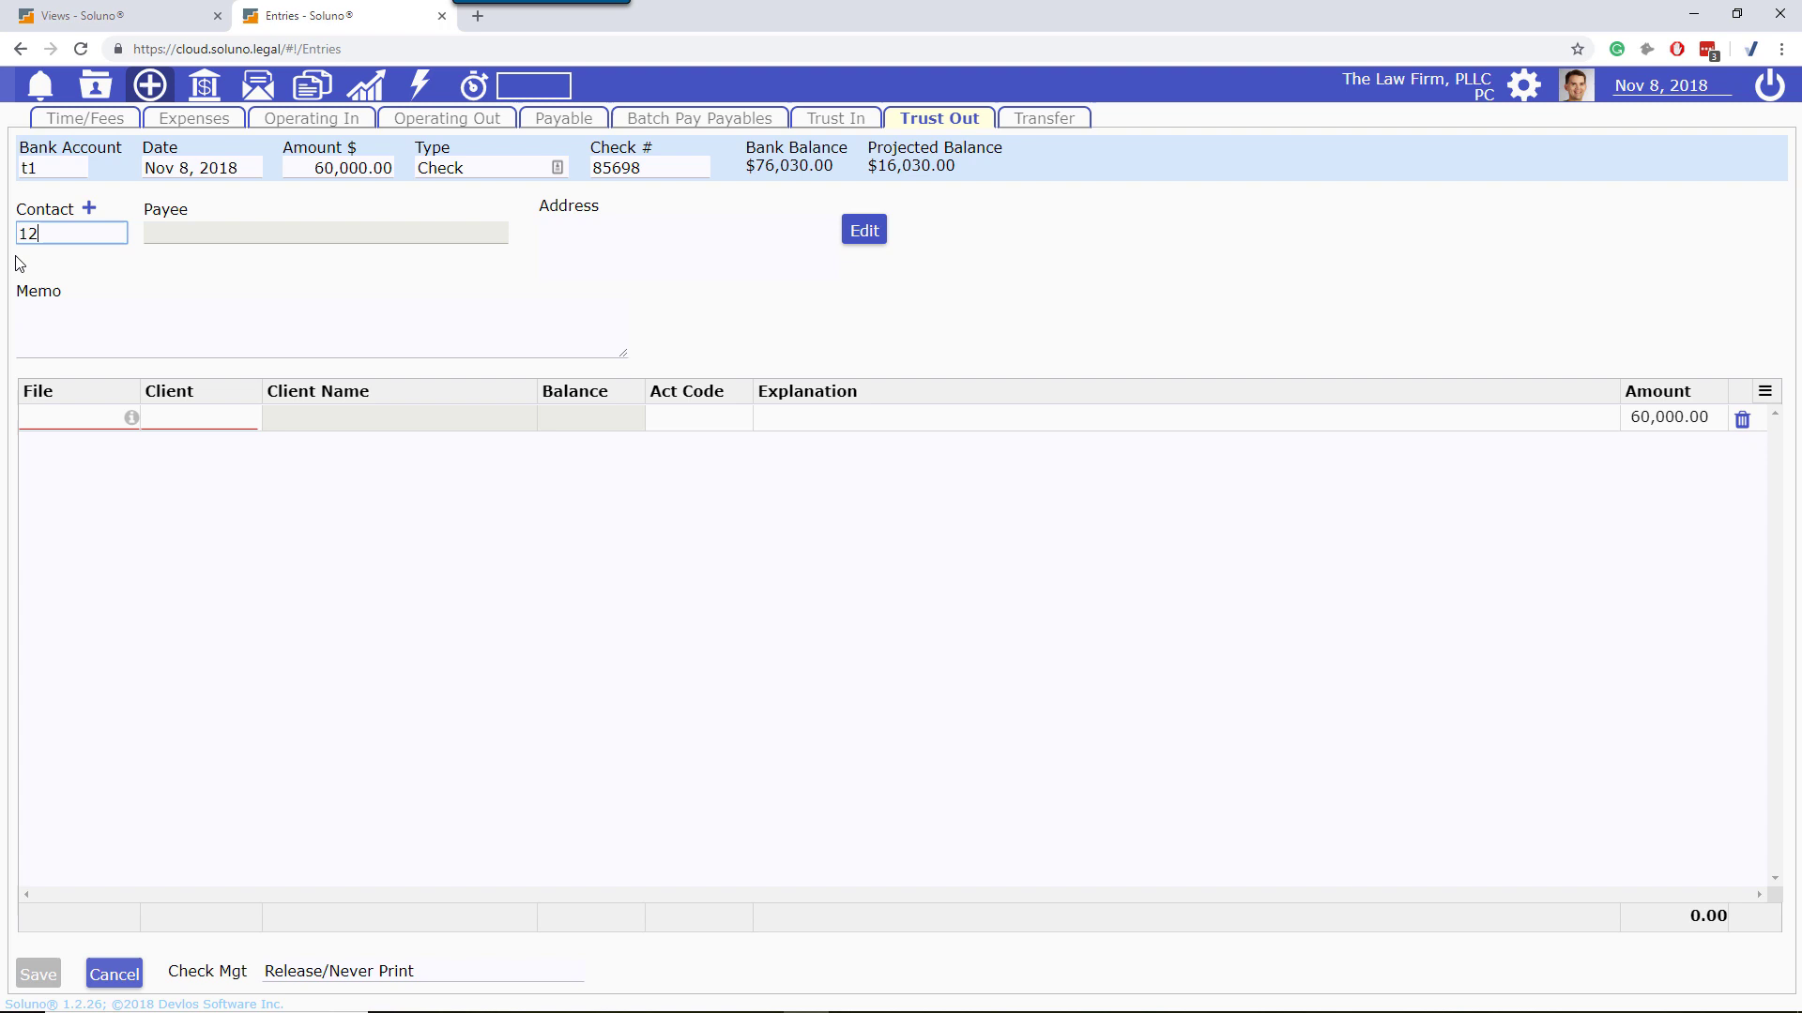
pyautogui.click(66, 430)
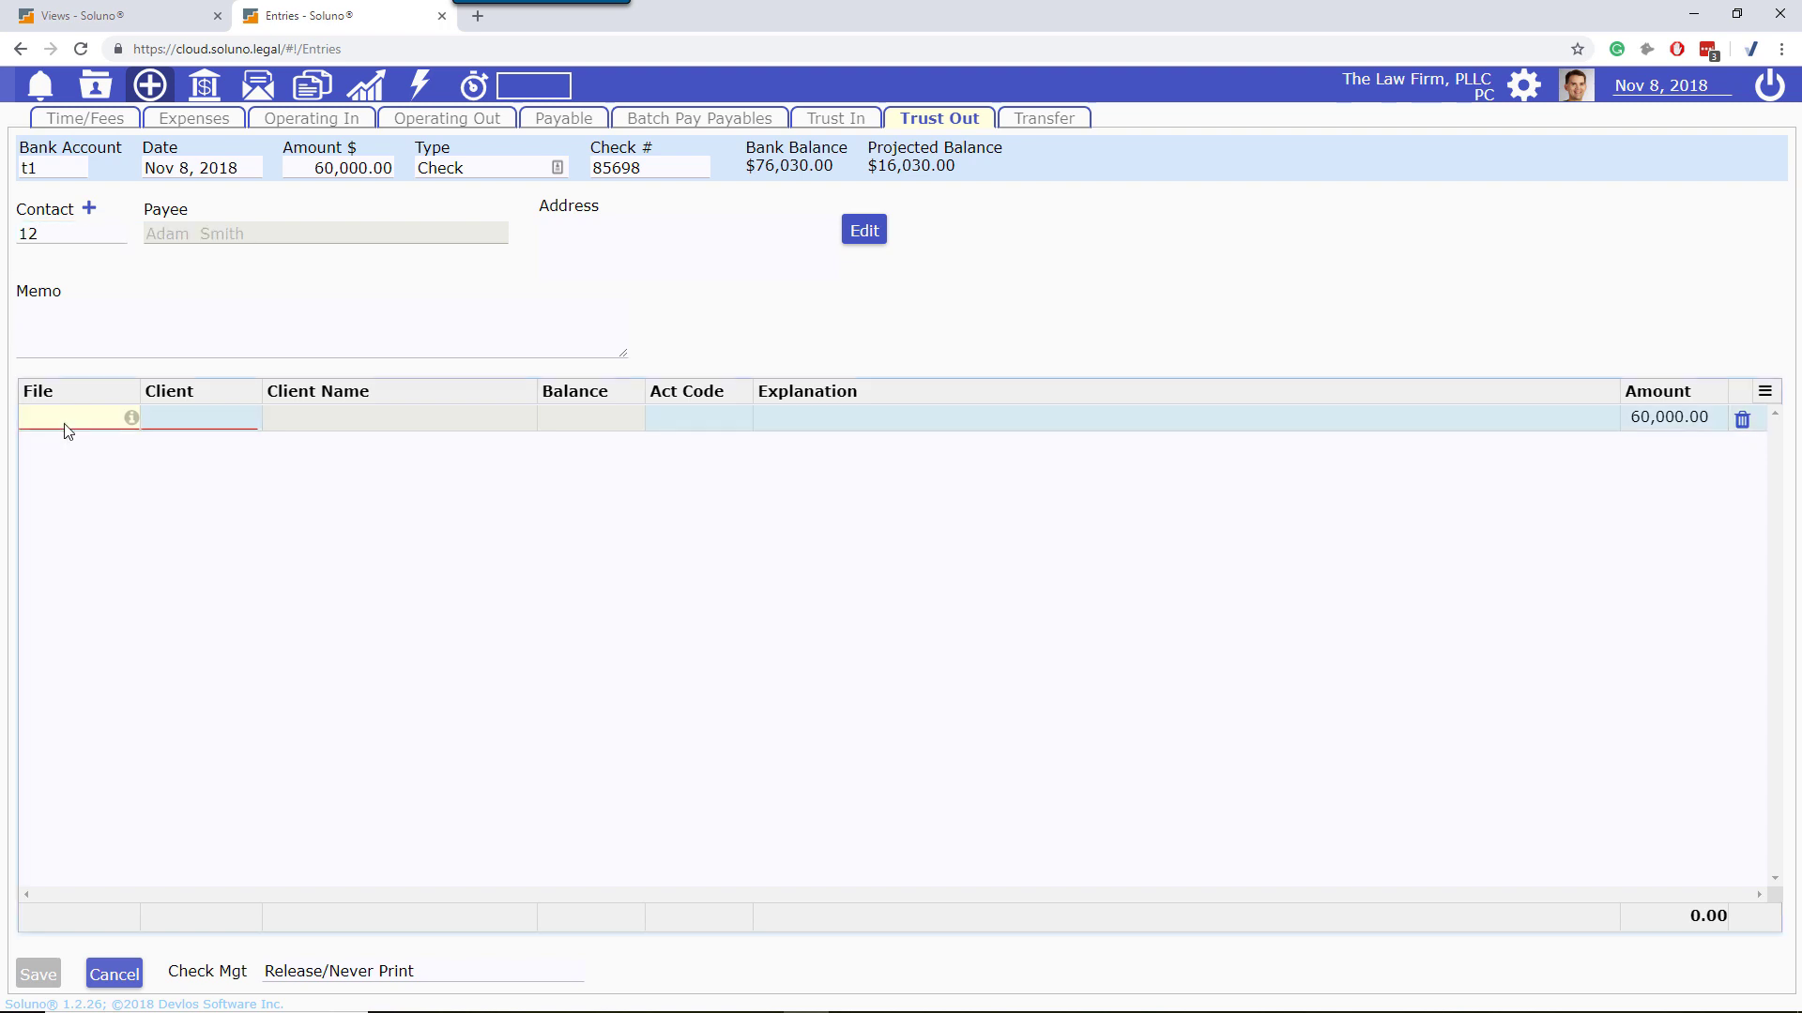
pyautogui.write('s')
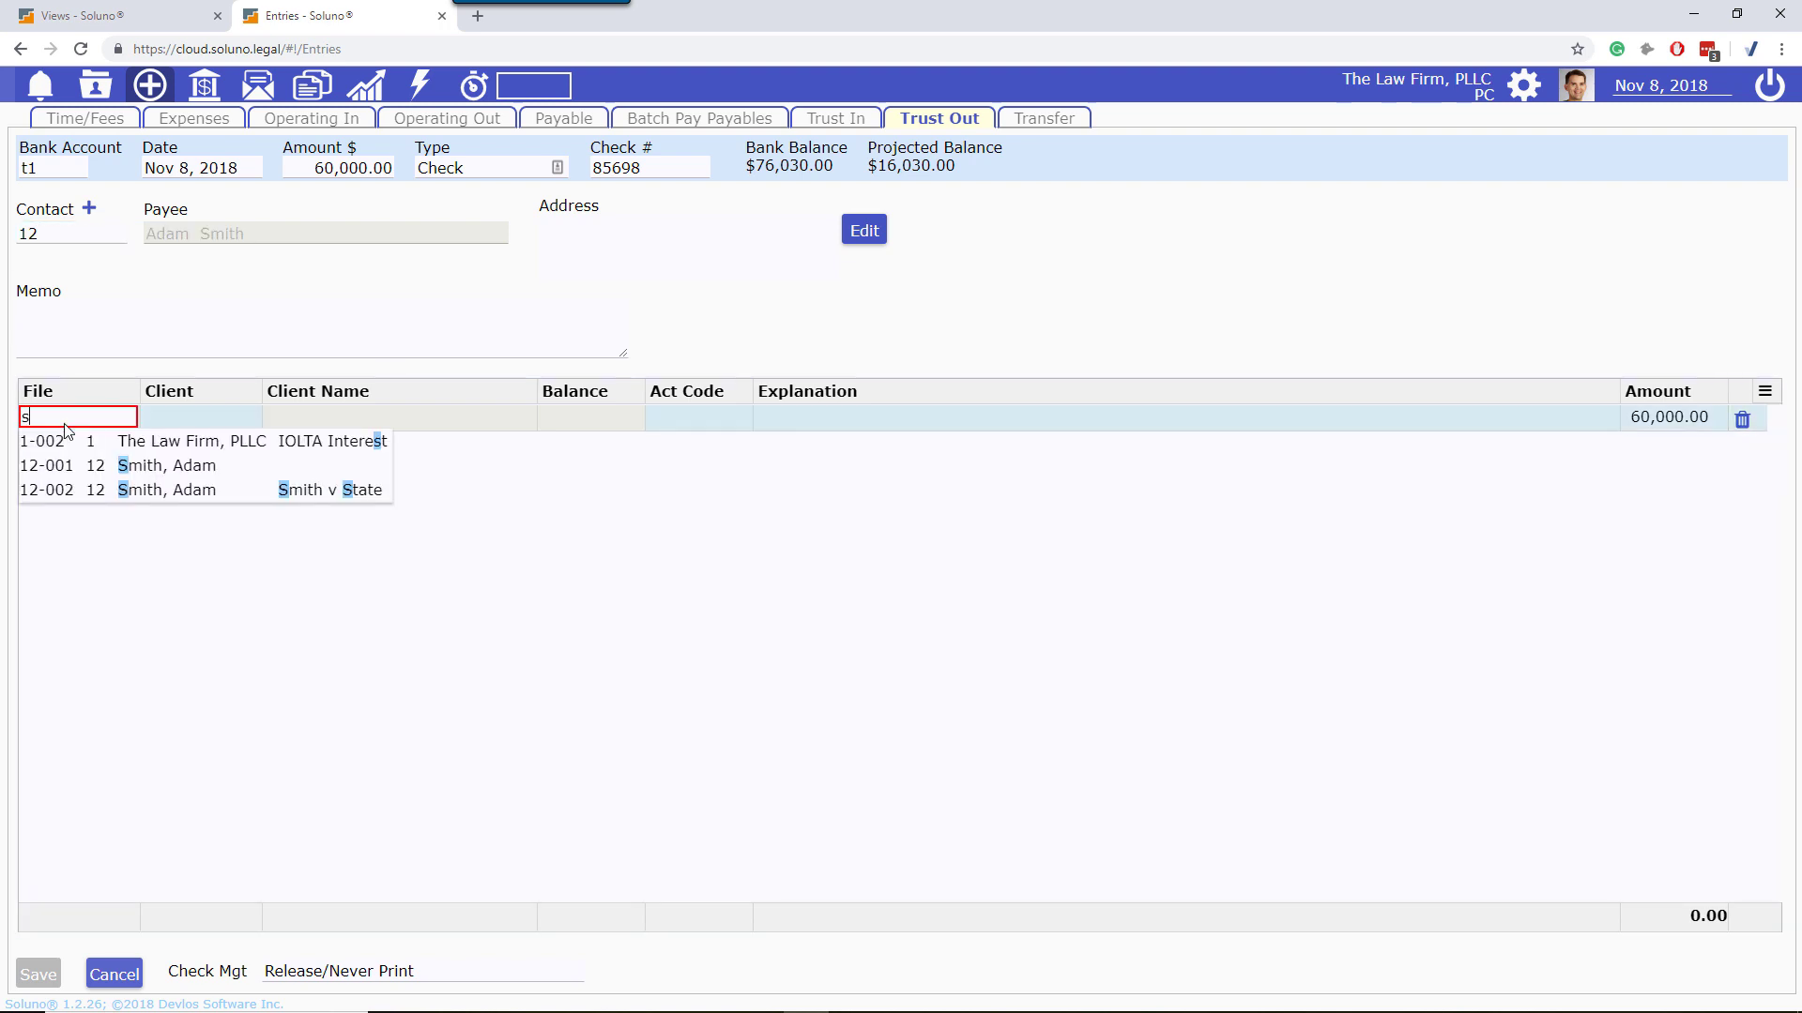
pyautogui.click(235, 490)
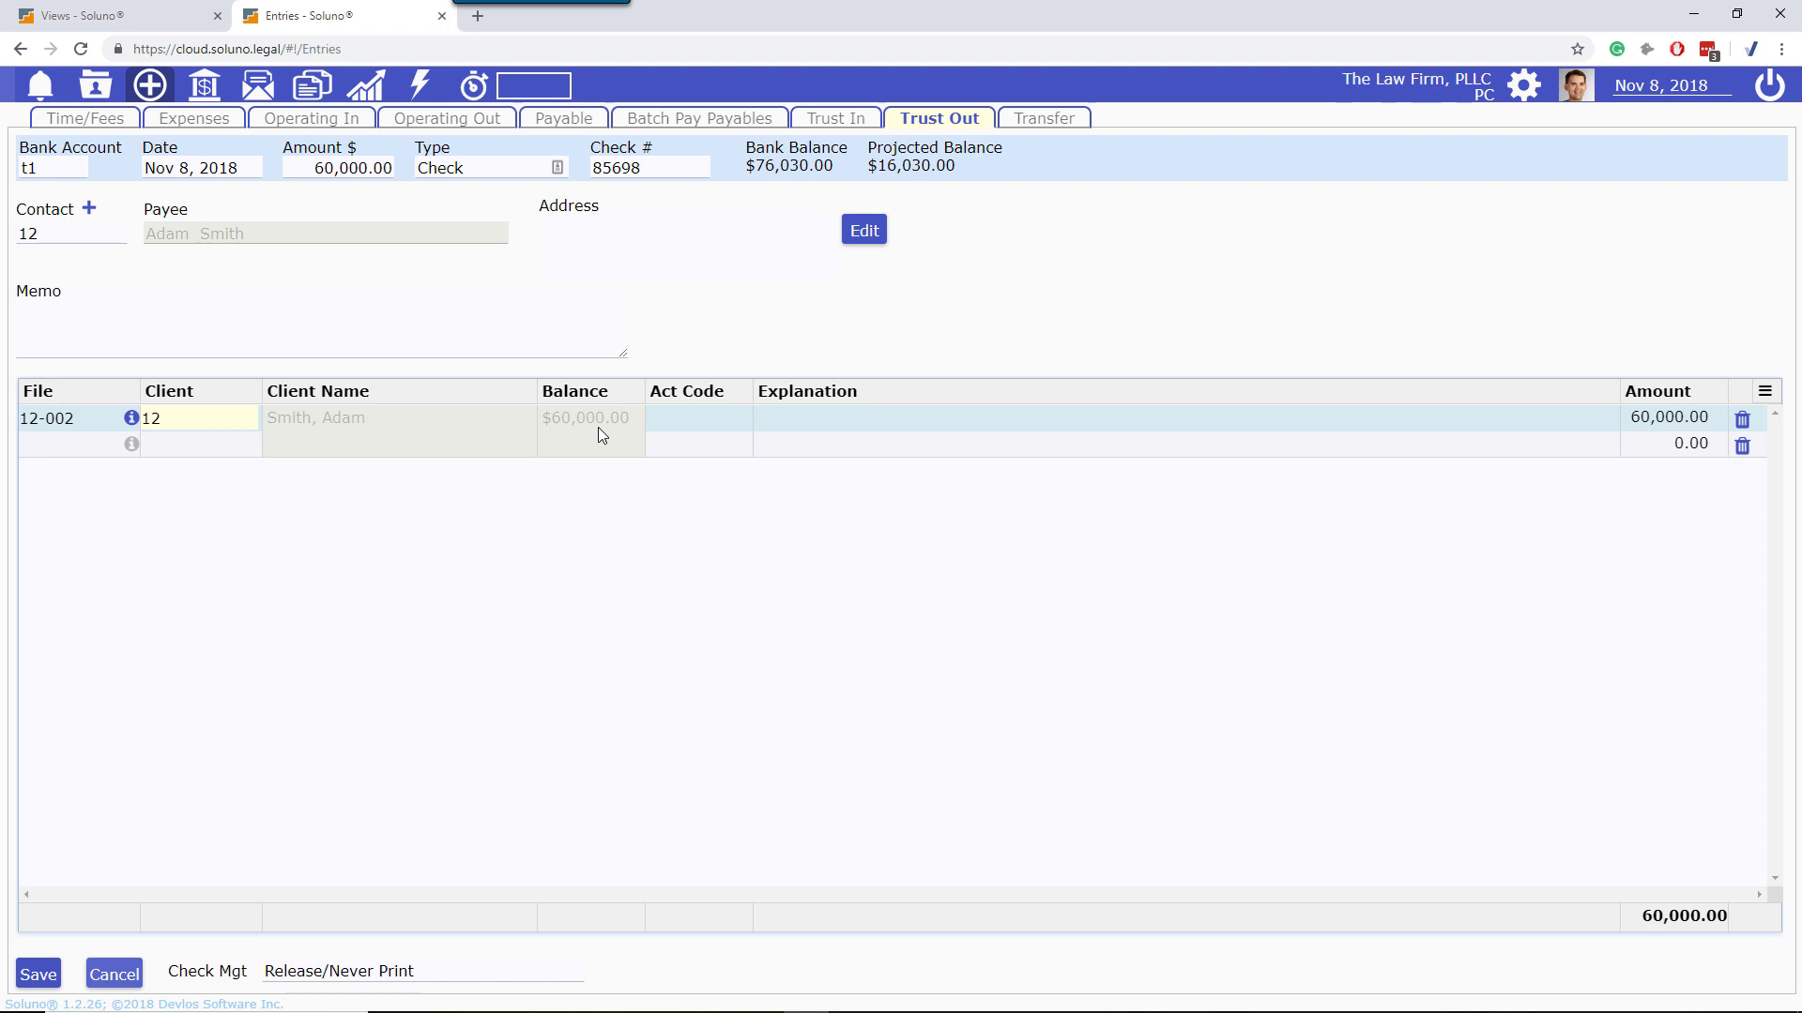
# - Enter the explanation "Client portion of proceeds", save the check entry, and let automatic check numbering continue from 85698
pyautogui.click(781, 419)
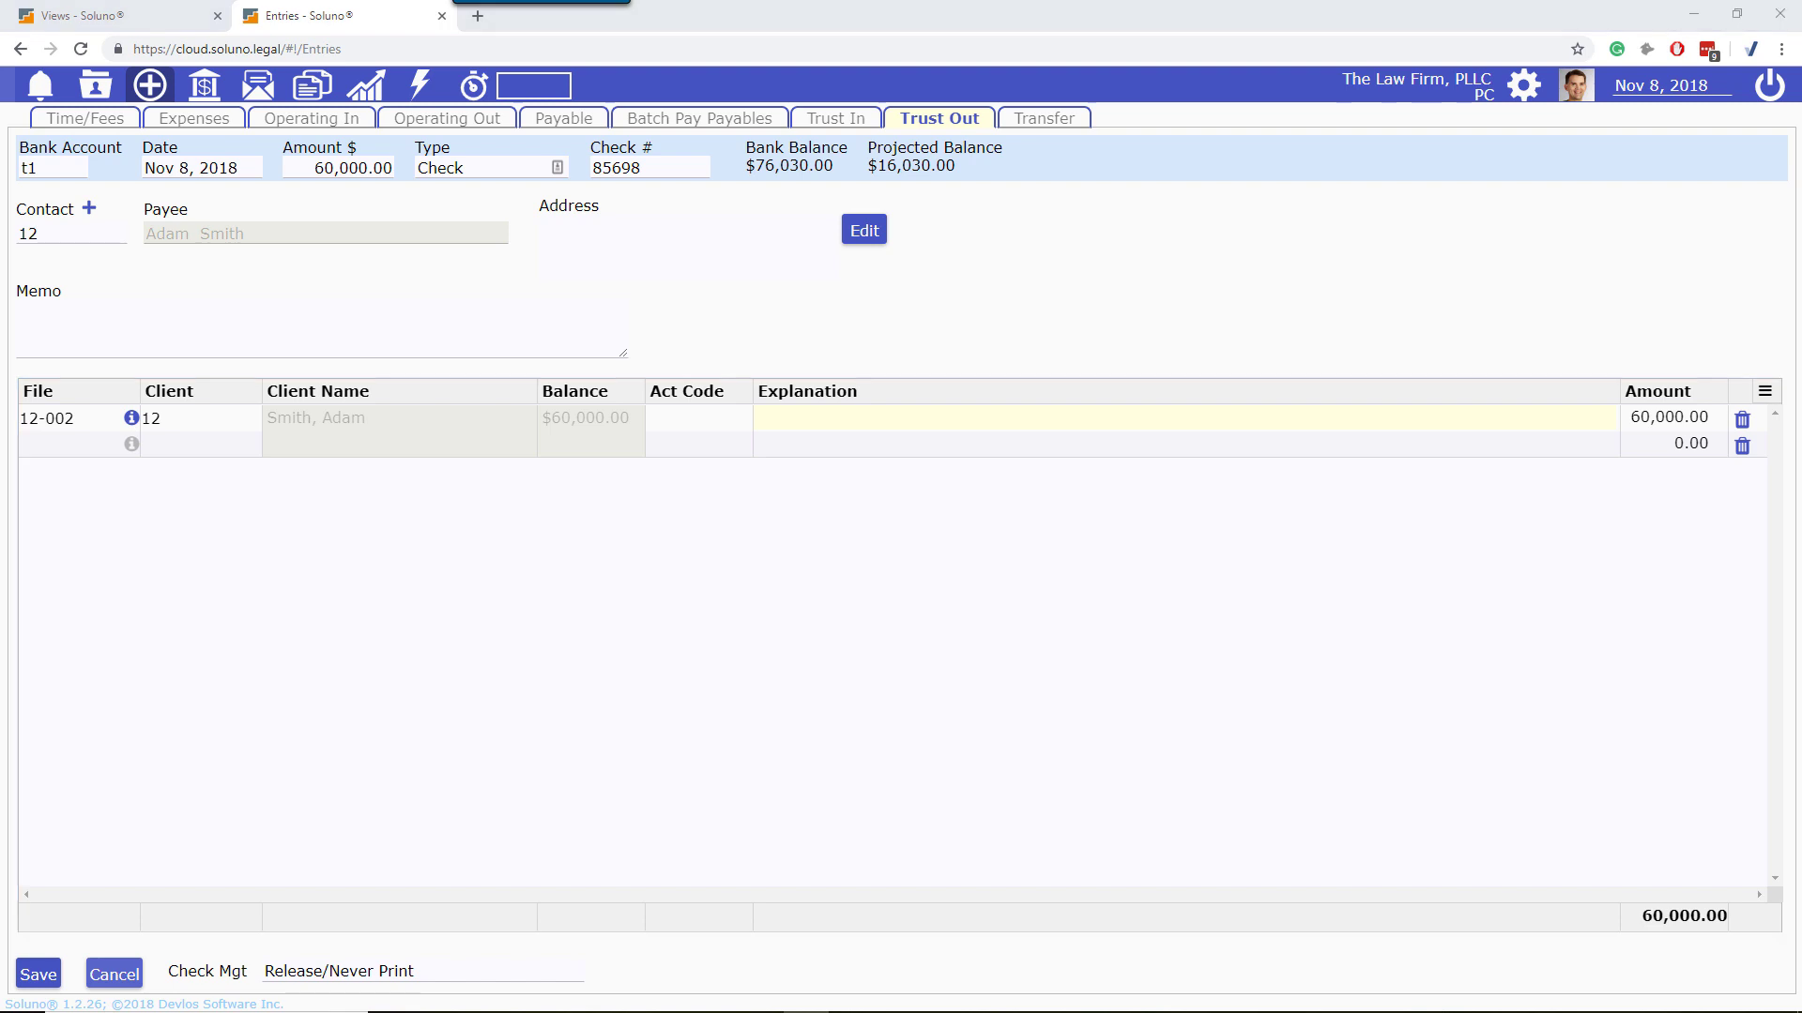
pyautogui.click(789, 427)
pyautogui.write('Clie')
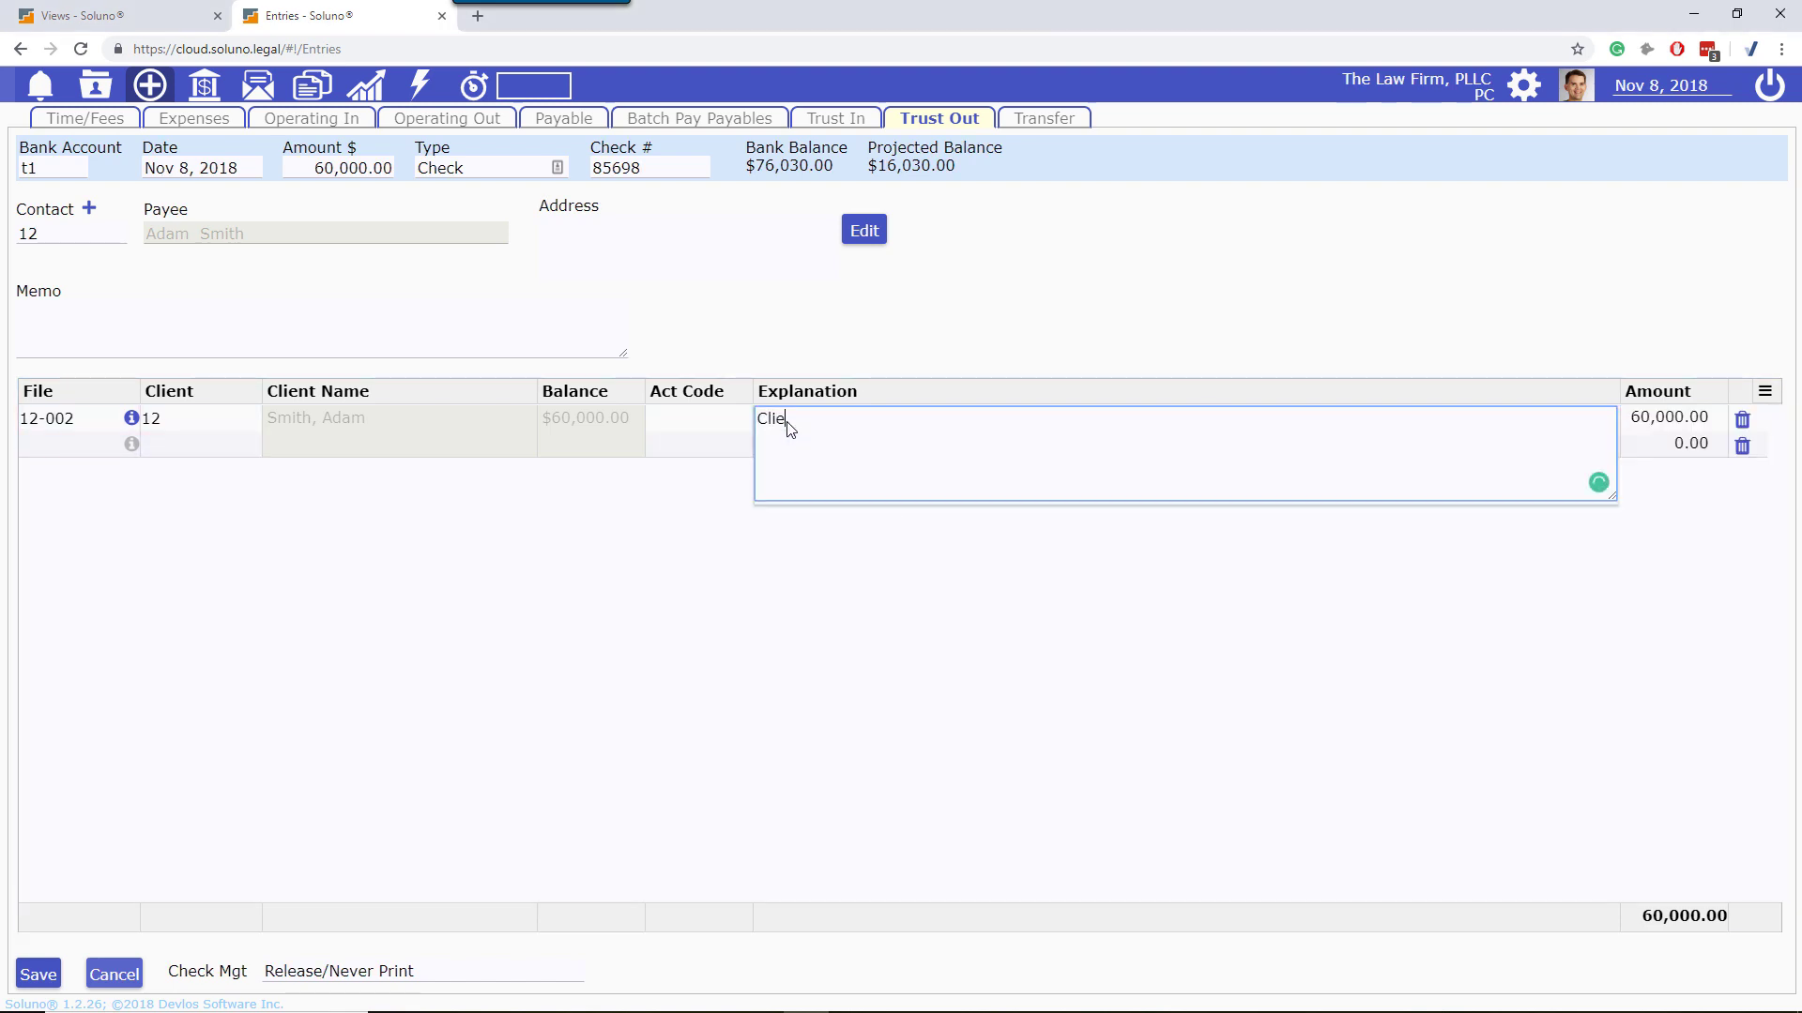
pyautogui.write('nt portion of')
pyautogui.write('proceeds')
pyautogui.press('Tab')
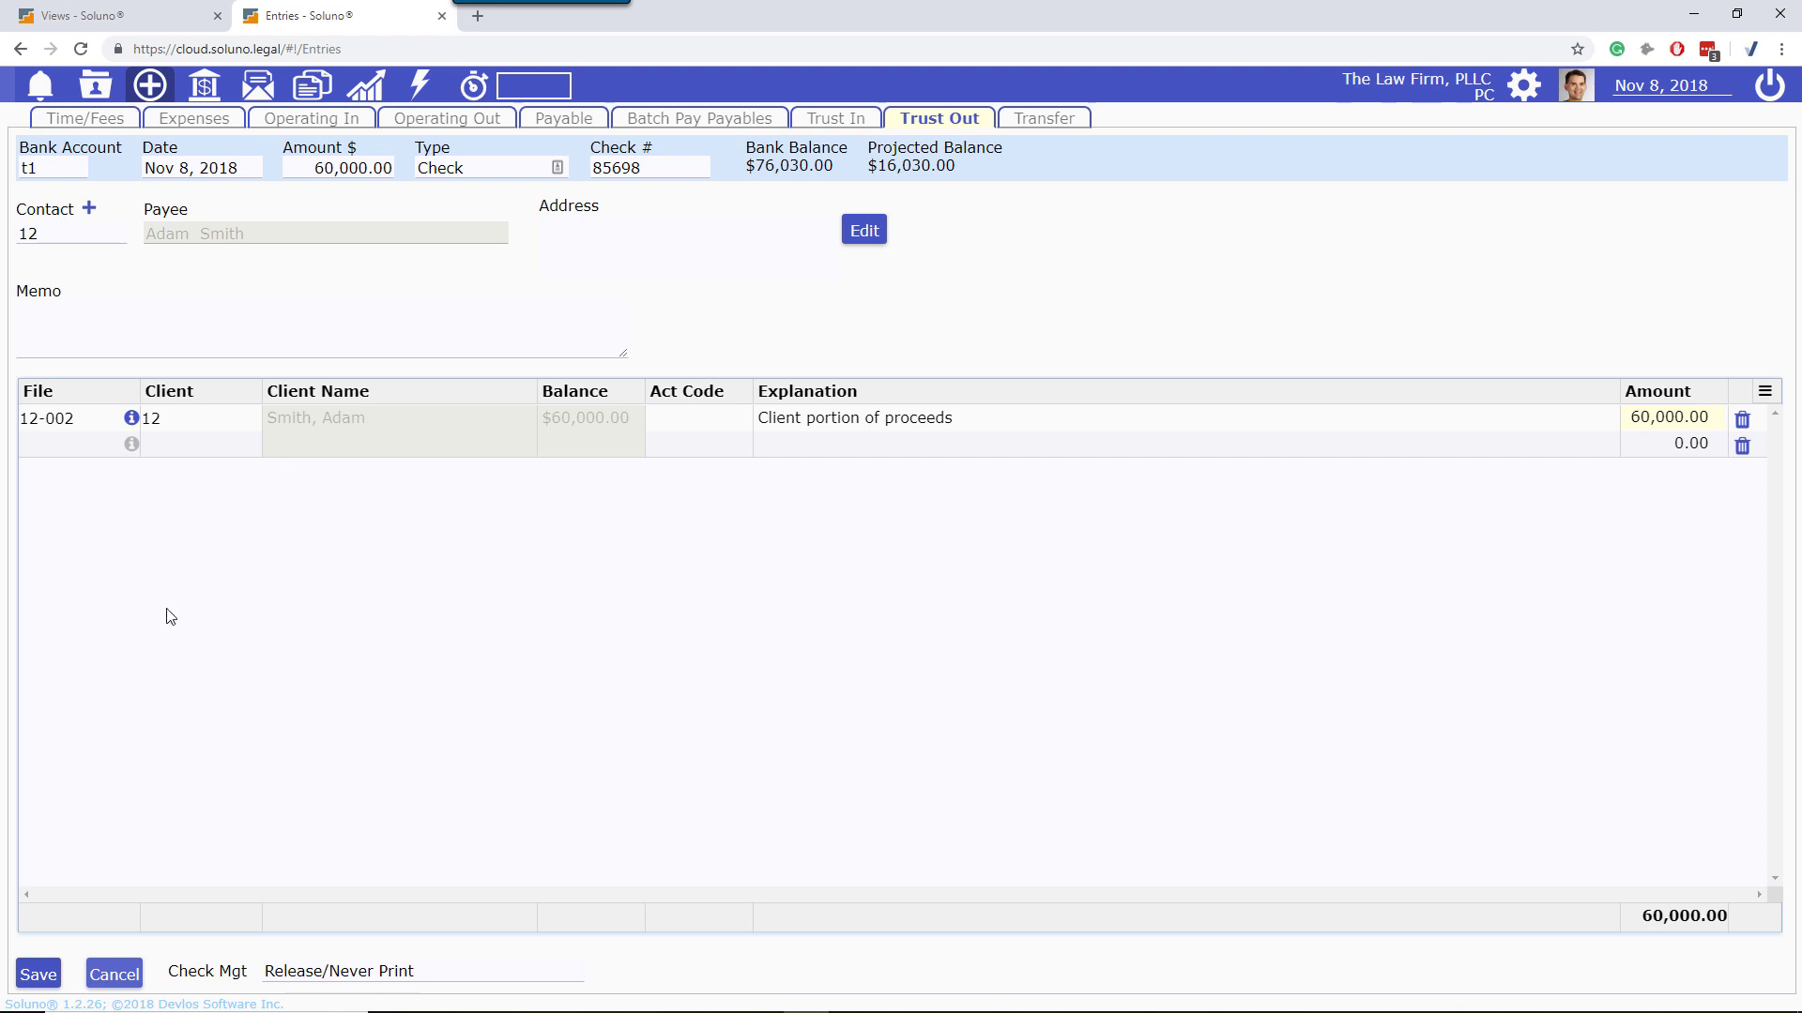
pyautogui.click(39, 975)
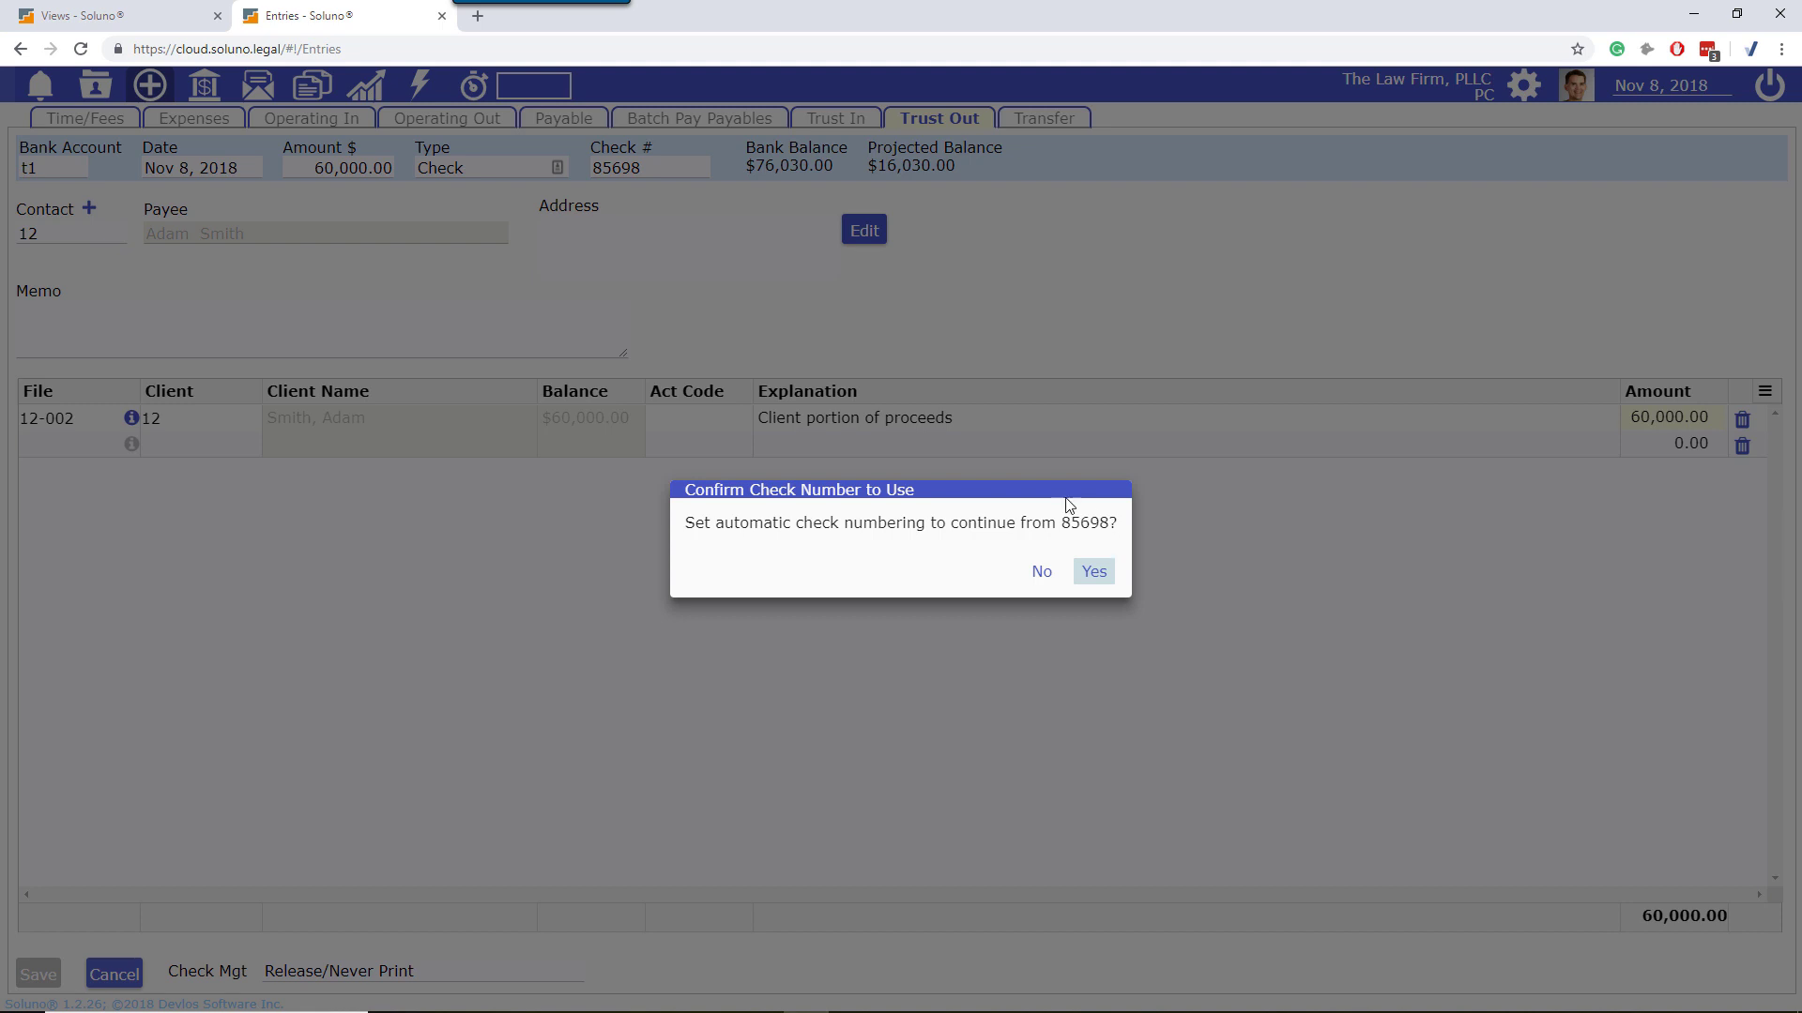
pyautogui.click(1099, 578)
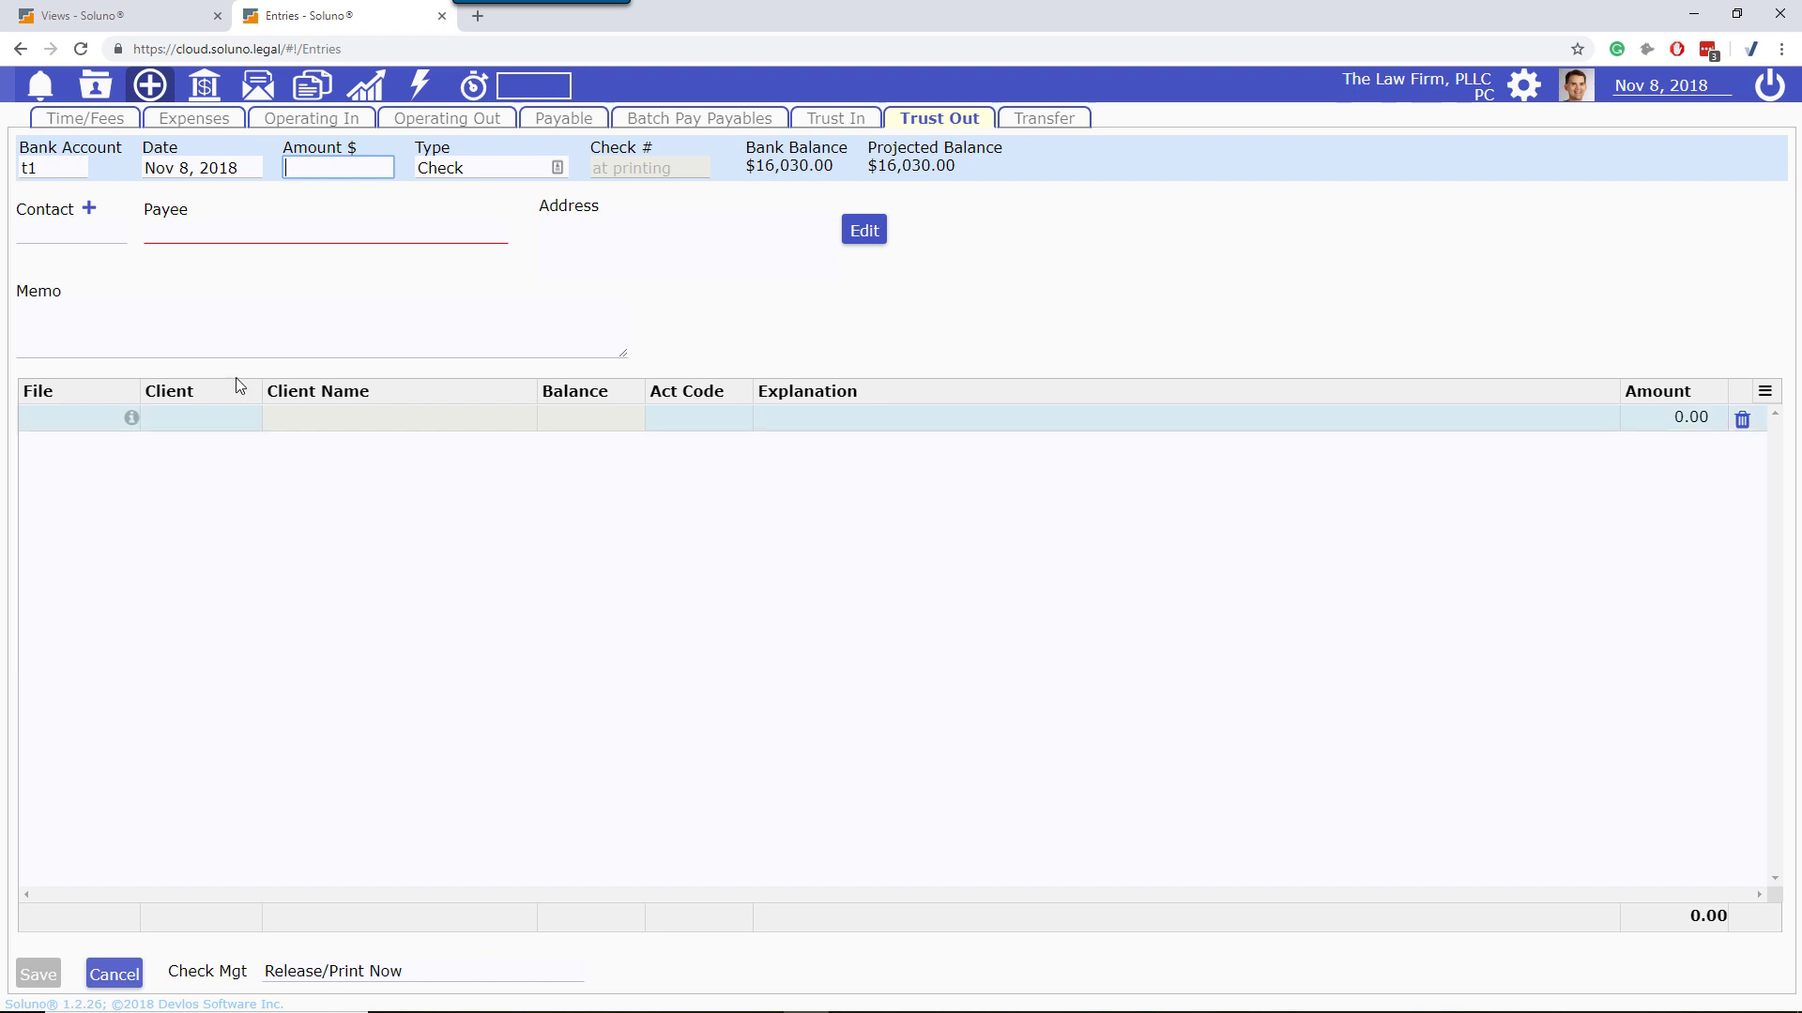
pyautogui.click(475, 169)
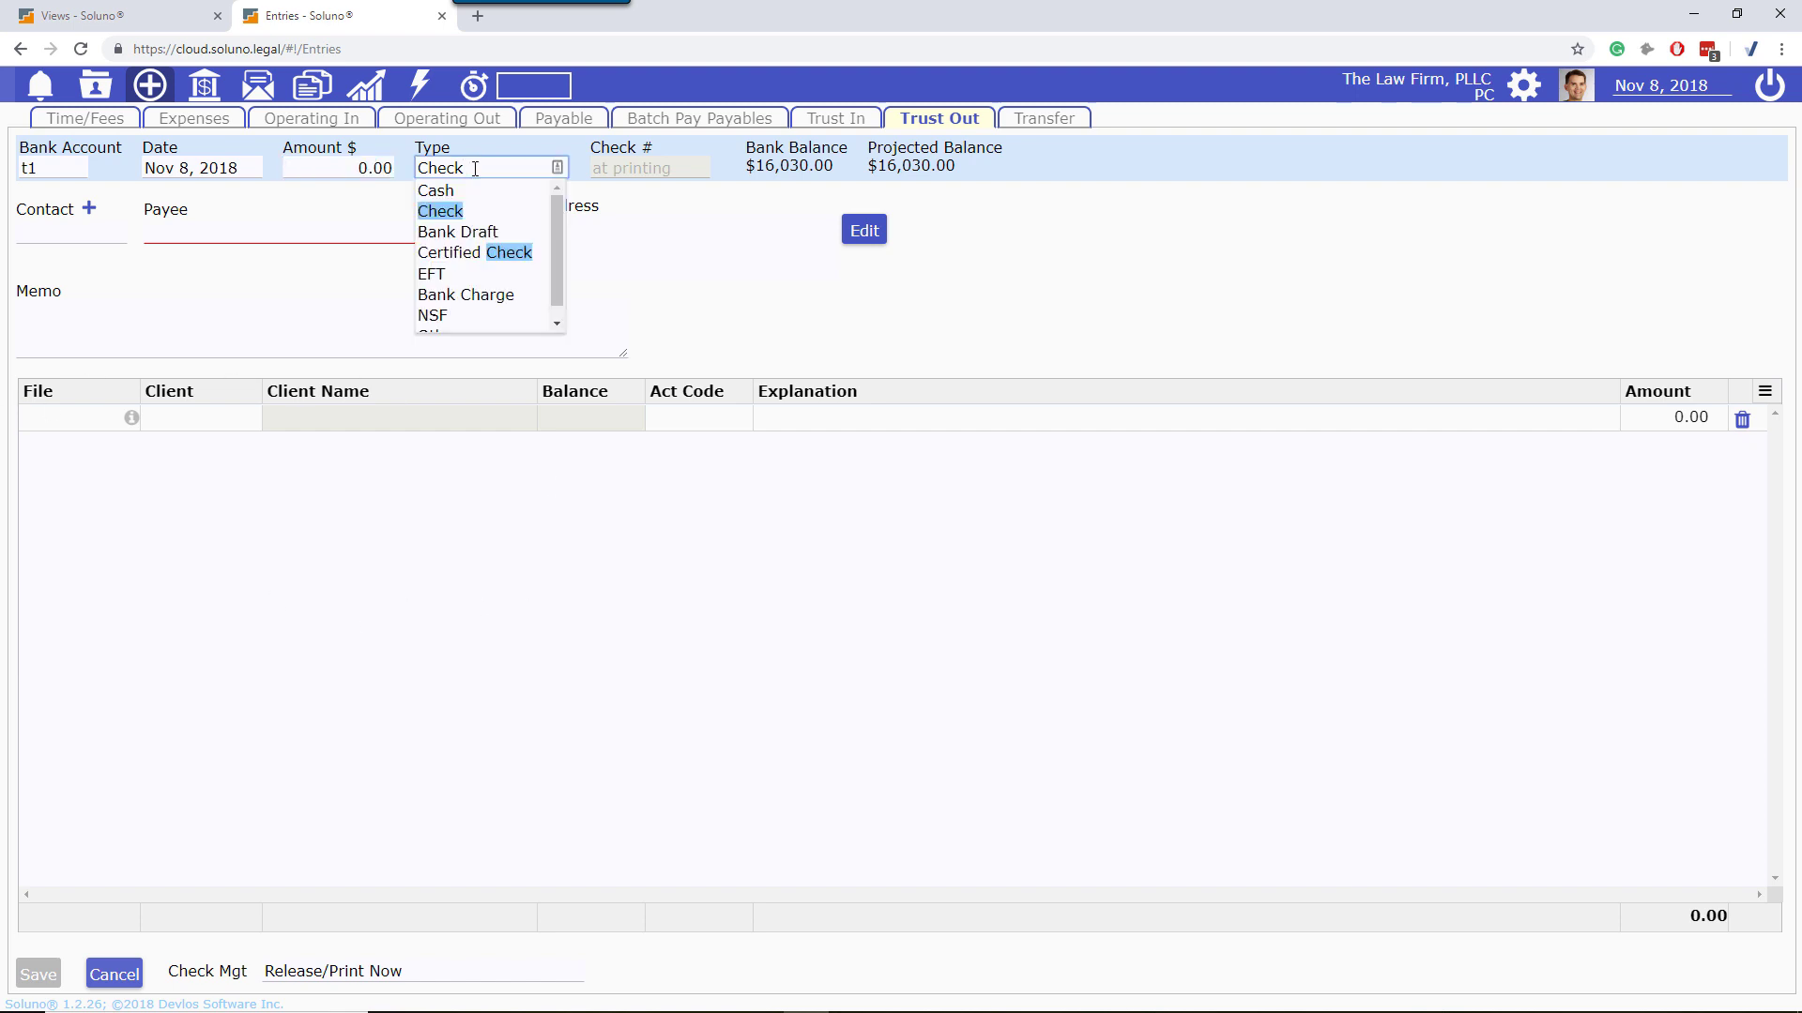
pyautogui.scroll(-1, 559, 242)
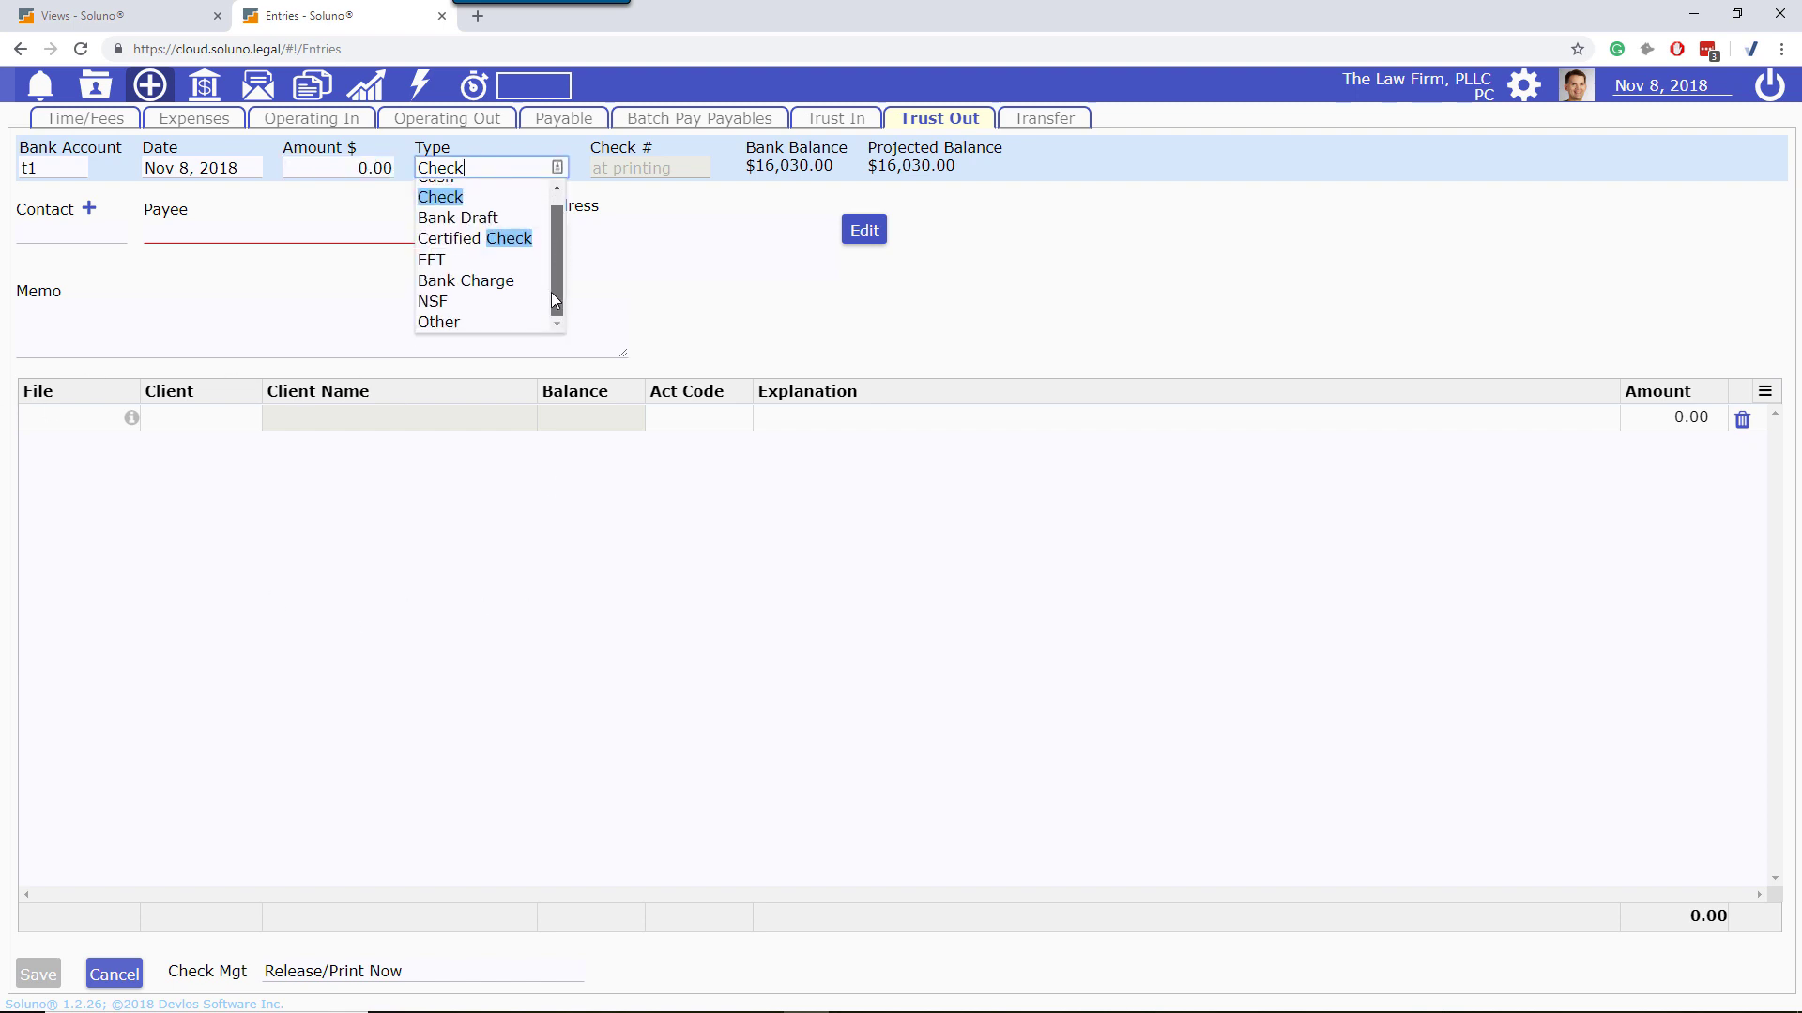
pyautogui.moveTo(554, 300); pyautogui.dragTo(575, 205)
pyautogui.scroll(-1, 549, 293)
pyautogui.click(474, 621)
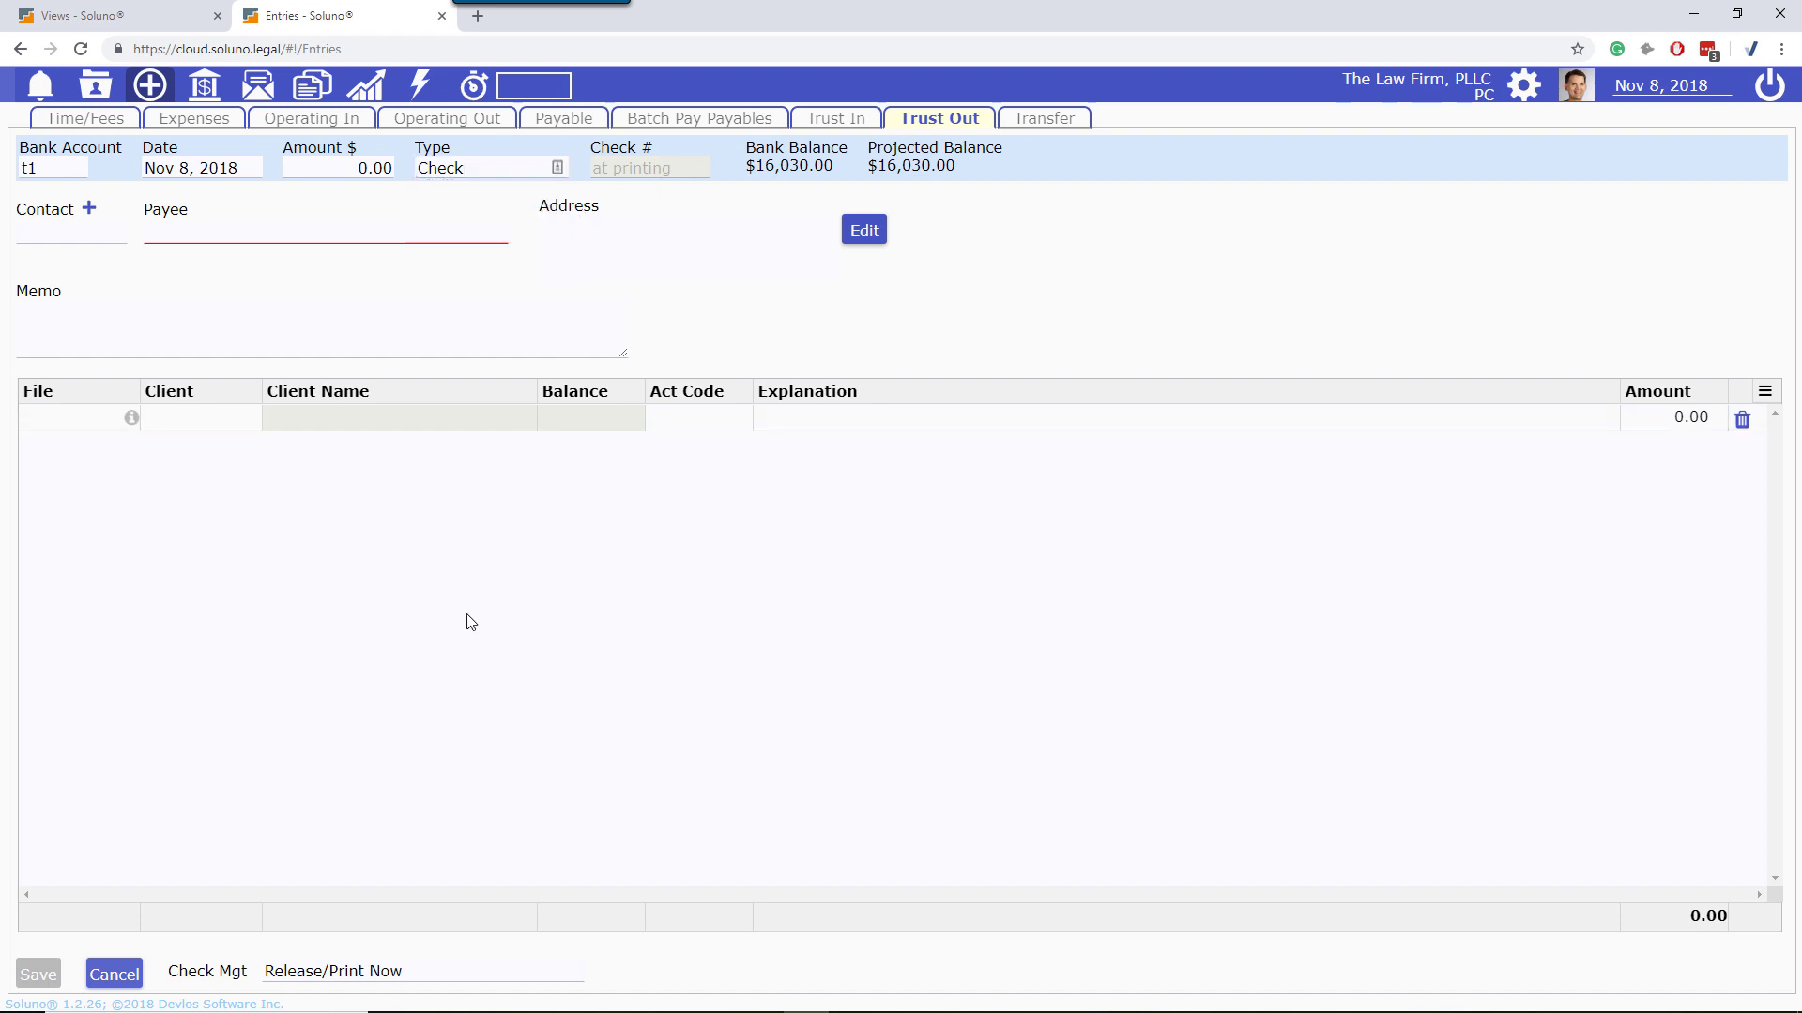